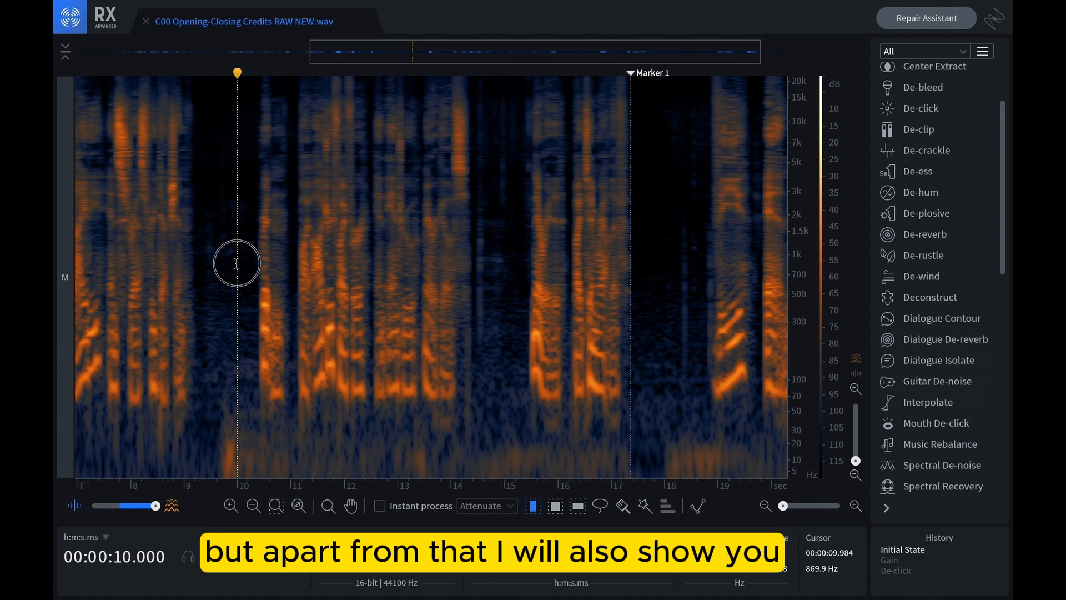
Select the audio from 10 s to about 15.4 s and delete Marker 1
mouse_move(236, 263)
mouse_down()
mouse_move(476, 289)
mouse_move(526, 304)
mouse_up()
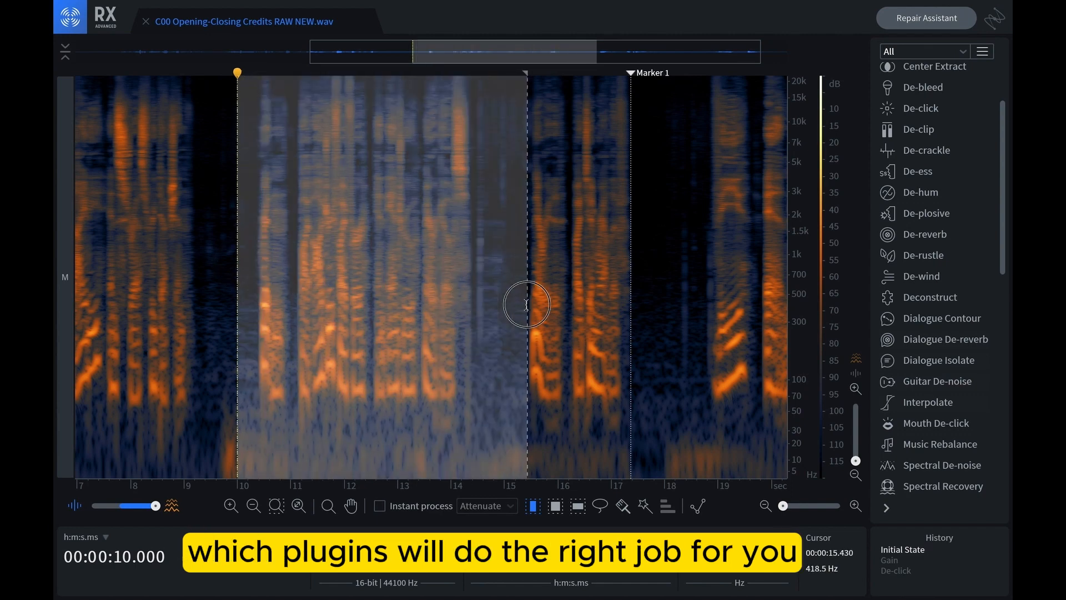
right_click(633, 76)
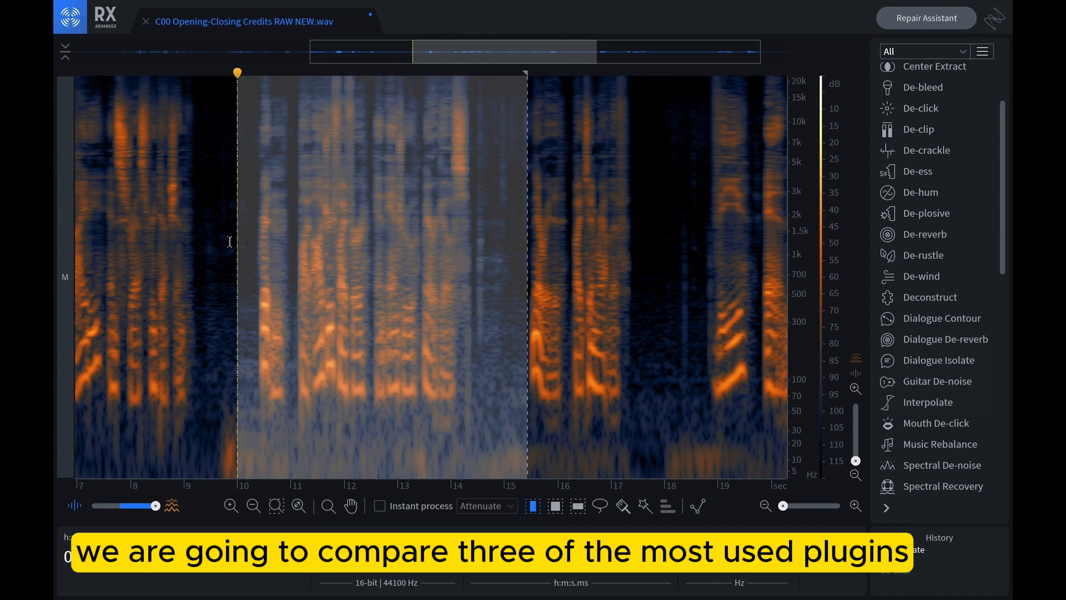
Open the De-click, Mouth De-click and De-crackle modules and arrange their windows to view all three together
scroll(944, 177, up, 3)
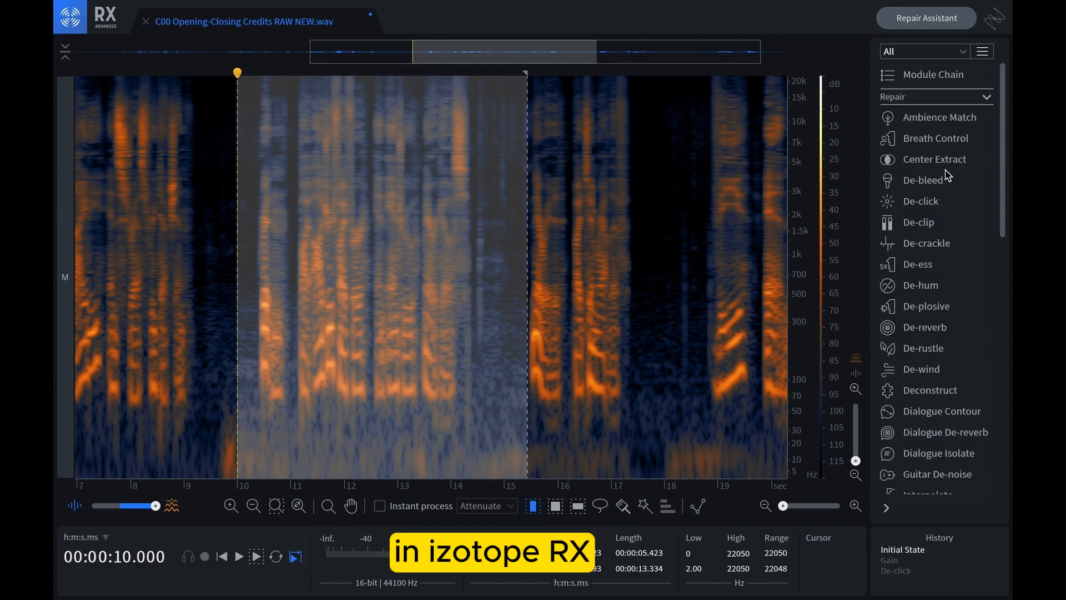
click(933, 206)
scroll(948, 303, down, 2)
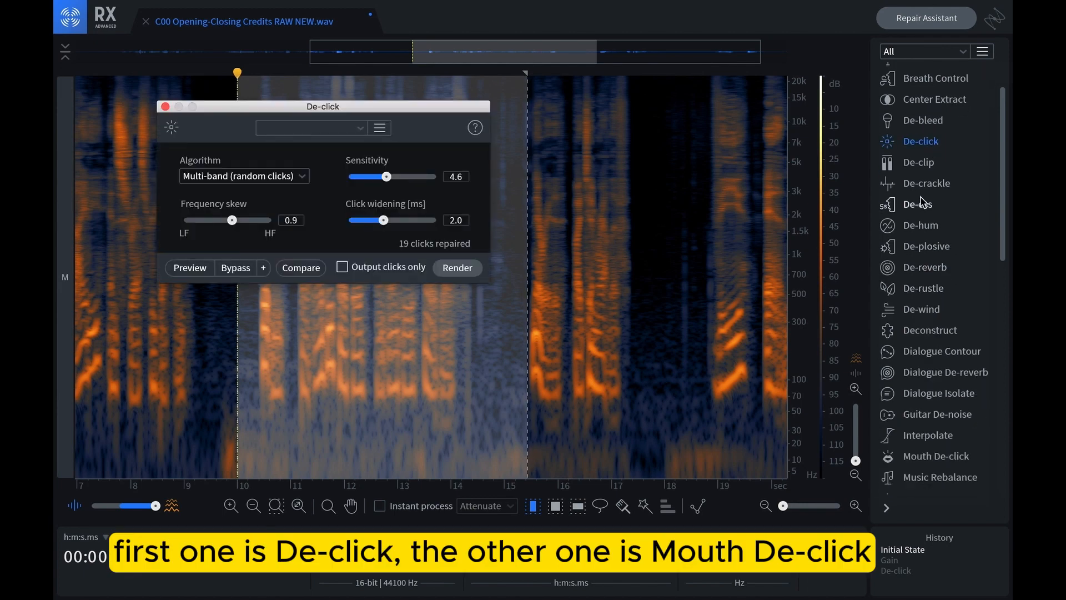
scroll(933, 361, down, 3)
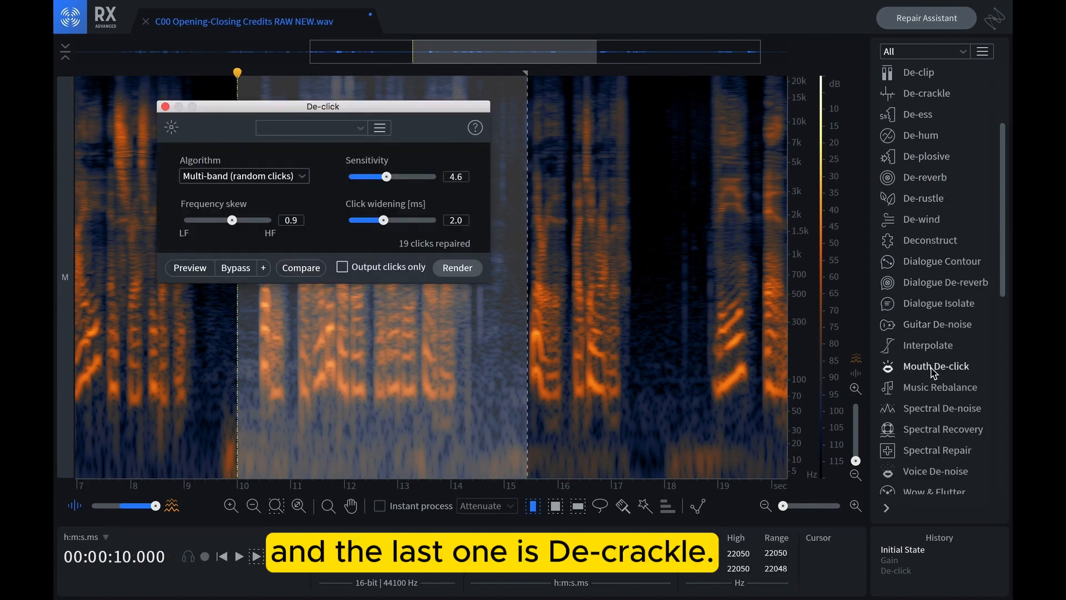
click(933, 369)
scroll(940, 251, up, 3)
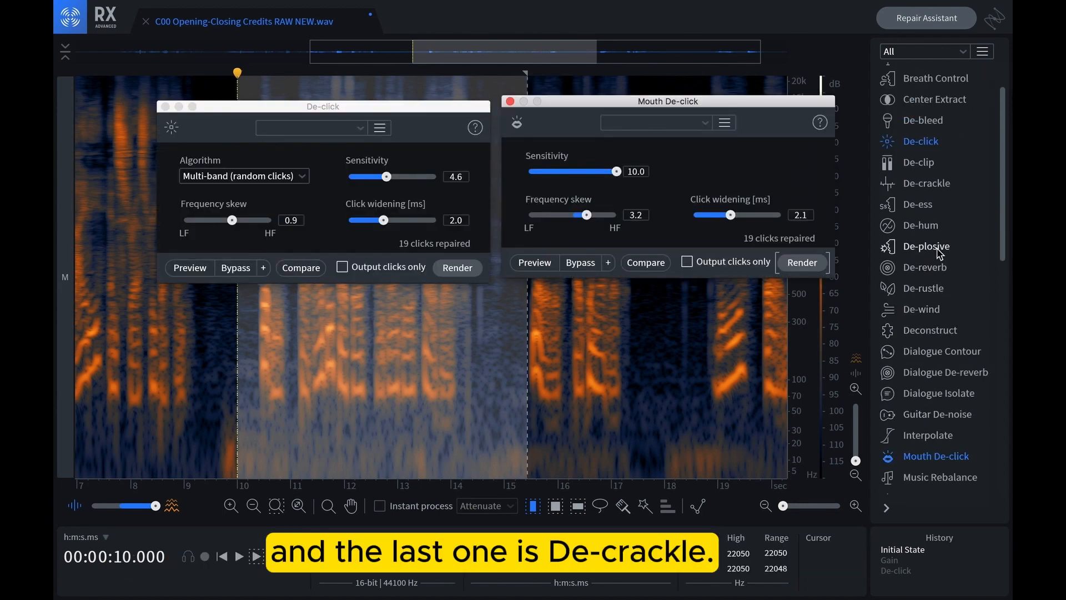
click(924, 186)
drag(699, 161, 544, 339)
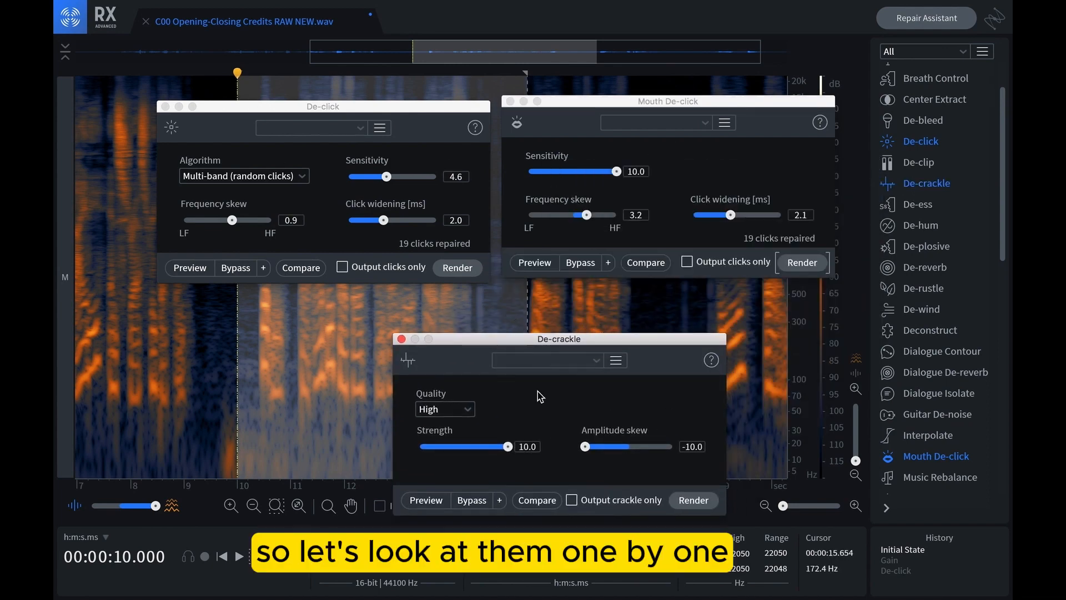
Close the three module windows and play the selected passage
click(509, 101)
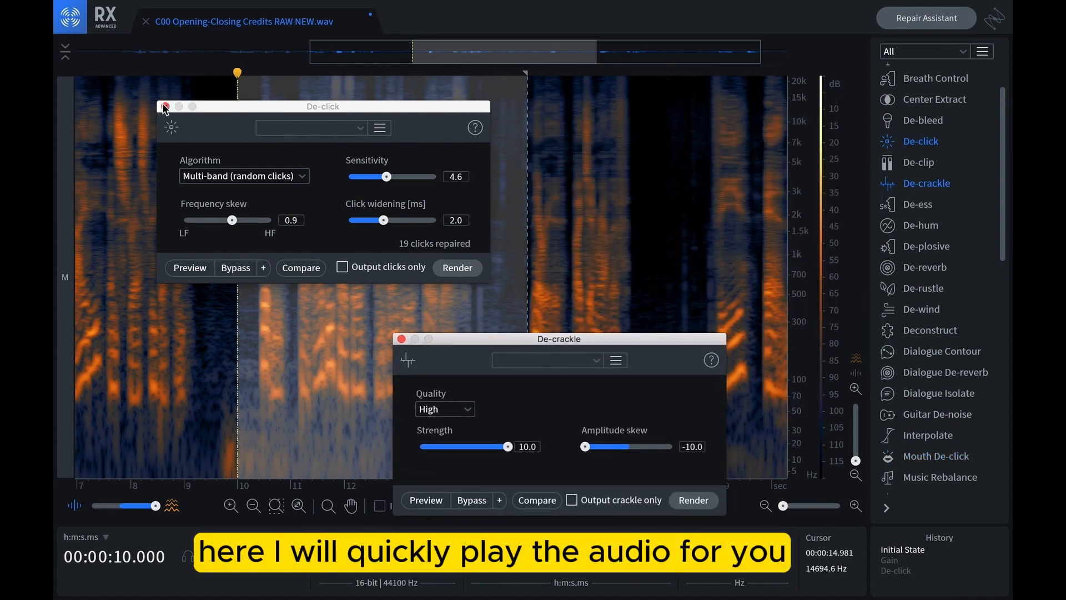
click(165, 107)
click(401, 340)
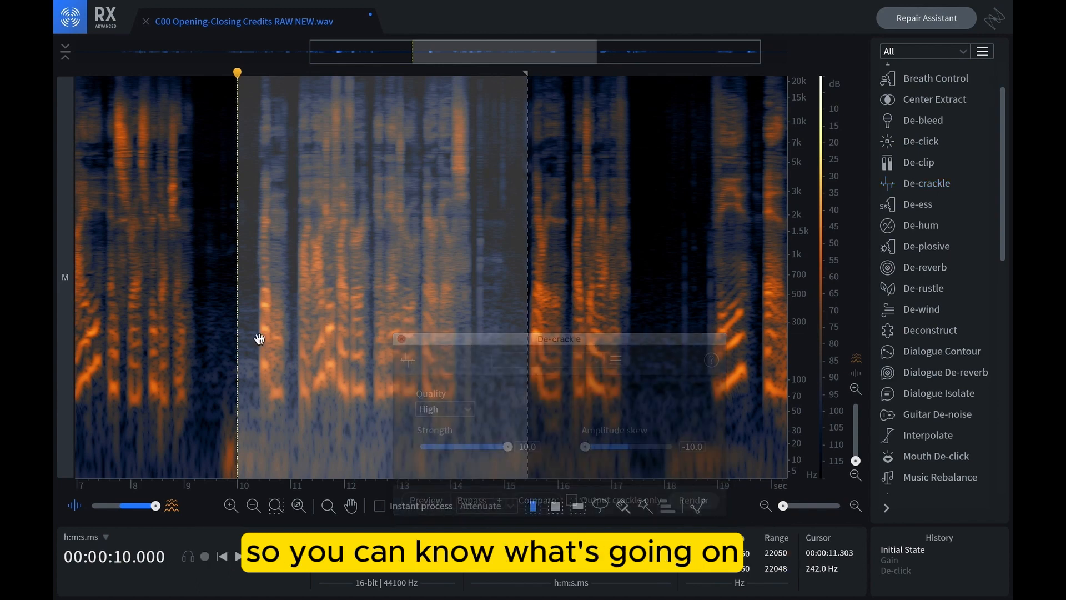
key(space)
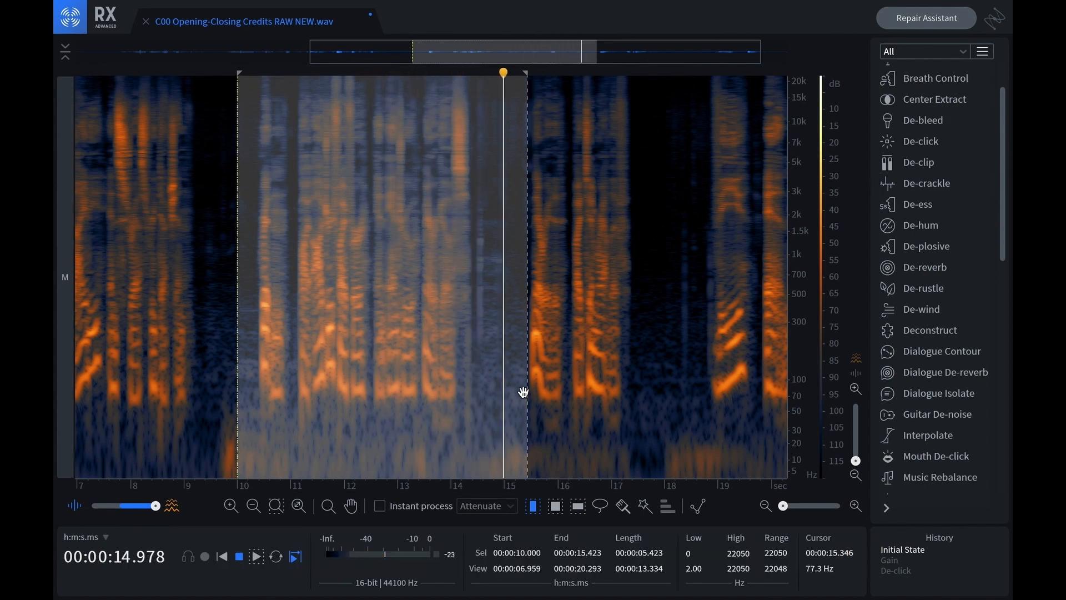
Select the pause between phrases, from 14.372 s to about 15.49 s
click(482, 356)
drag(470, 339, 504, 345)
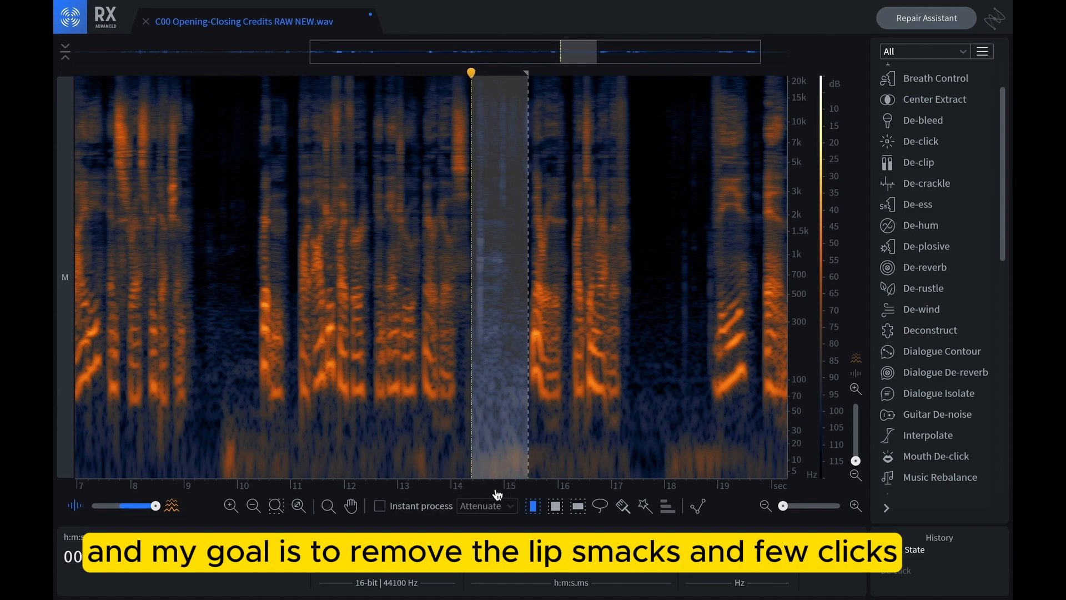
scroll(497, 494, up, 5)
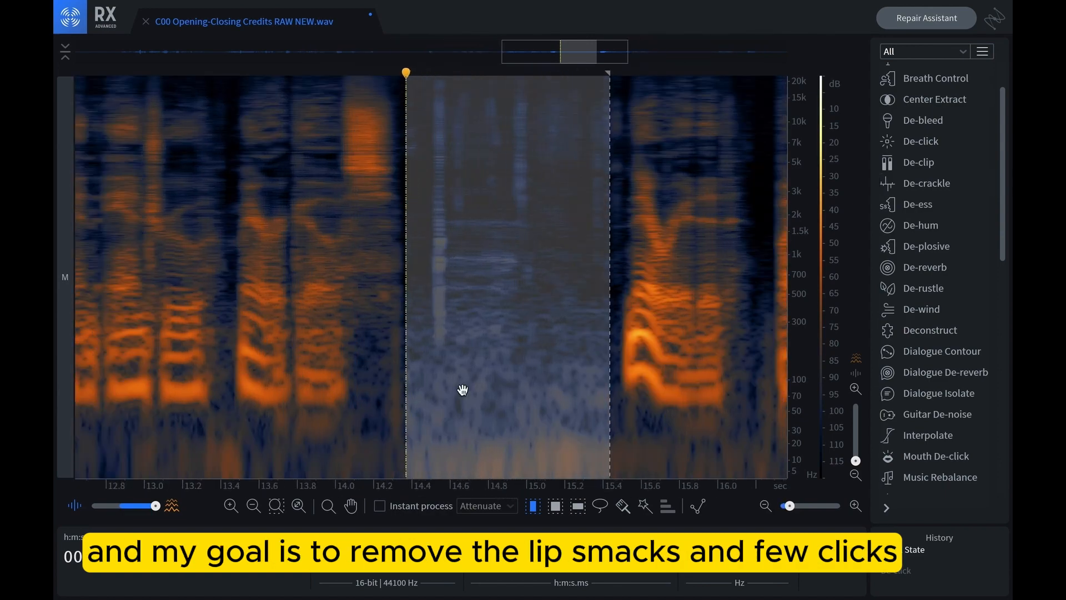
click(437, 359)
drag(405, 322, 619, 361)
Examine the click and lip-smack traces in the selected pause's spectrogram and play the selection
scroll(522, 479, down, 2)
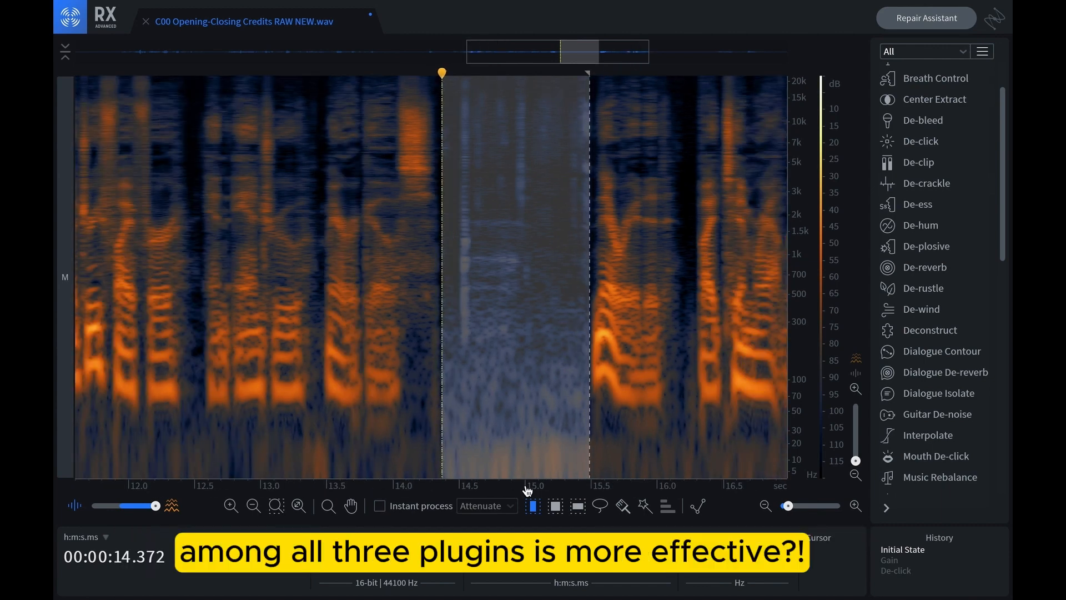
scroll(528, 489, down, 1)
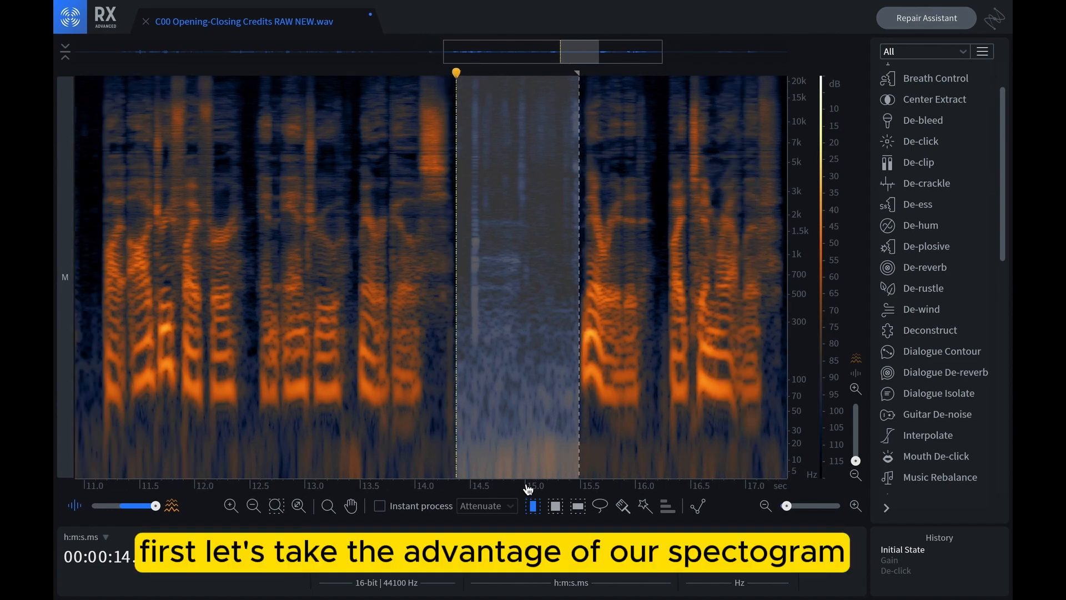
scroll(528, 488, up, 1)
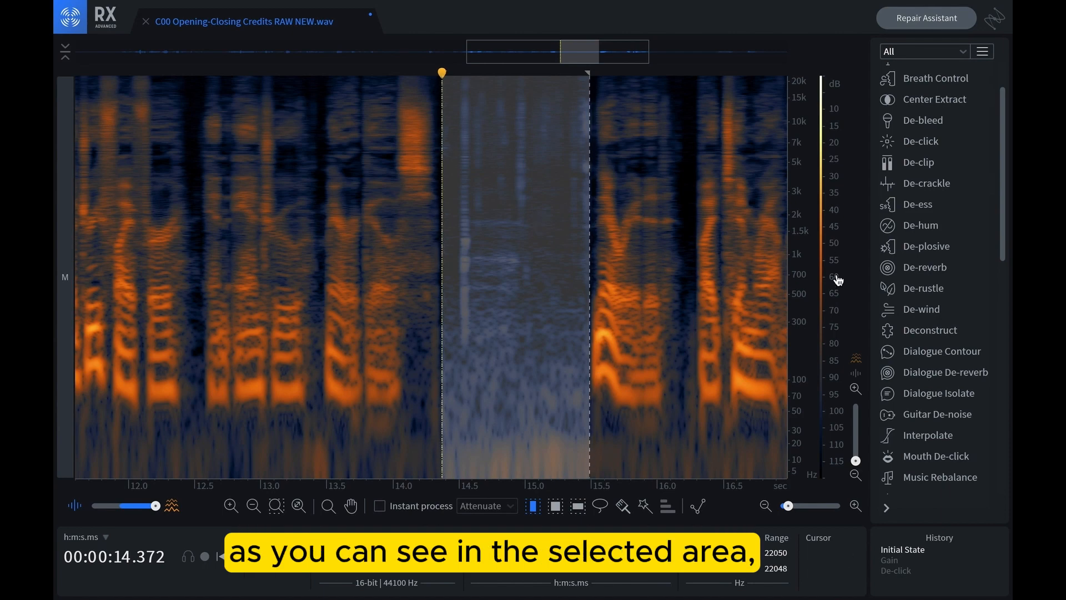
scroll(521, 488, up, 3)
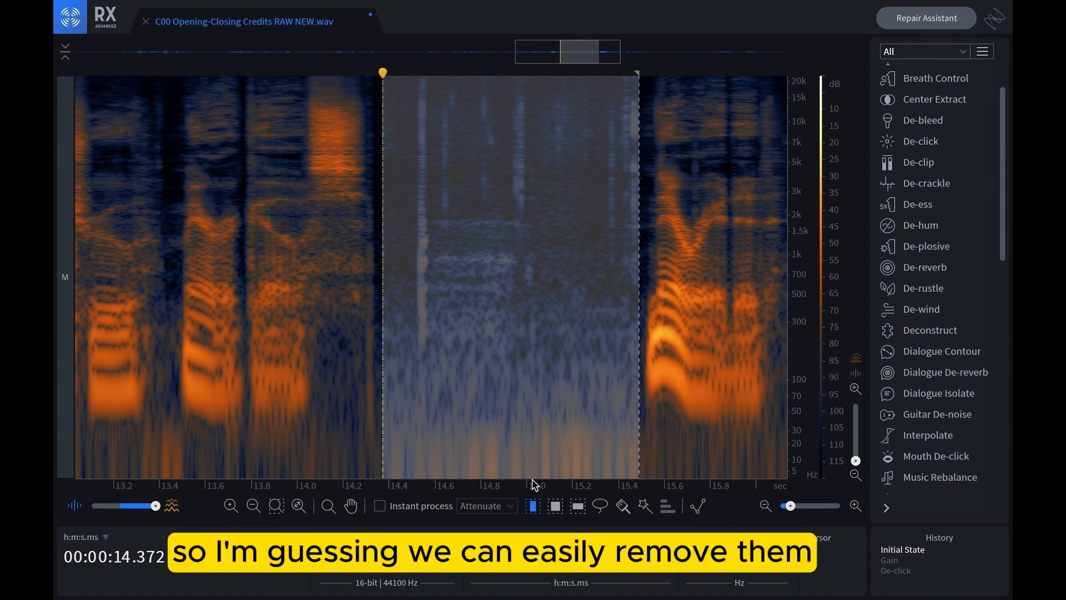
scroll(532, 484, down, 4)
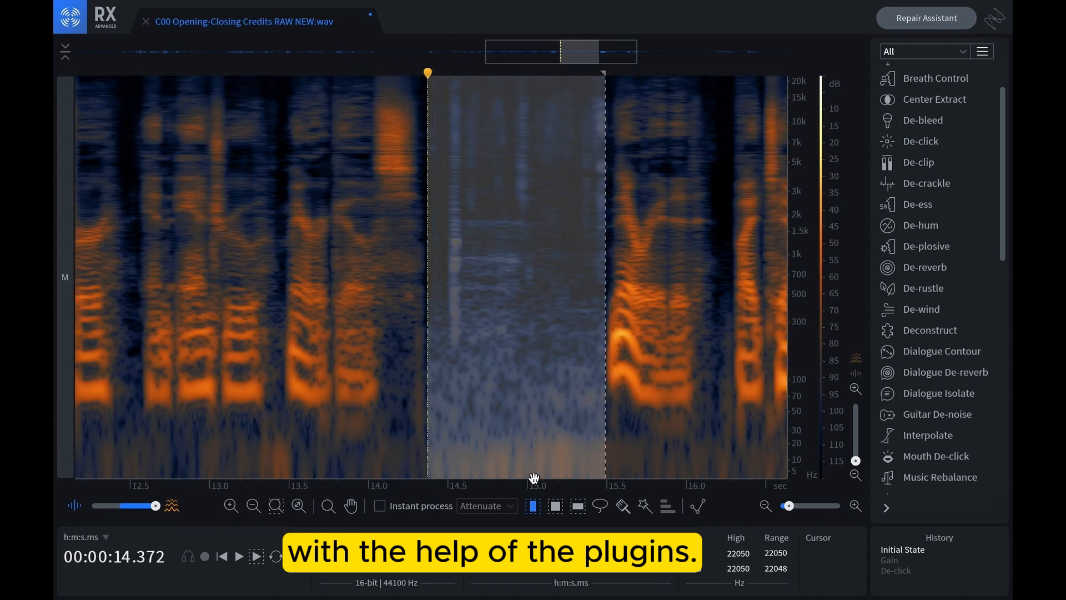
scroll(520, 489, up, 1)
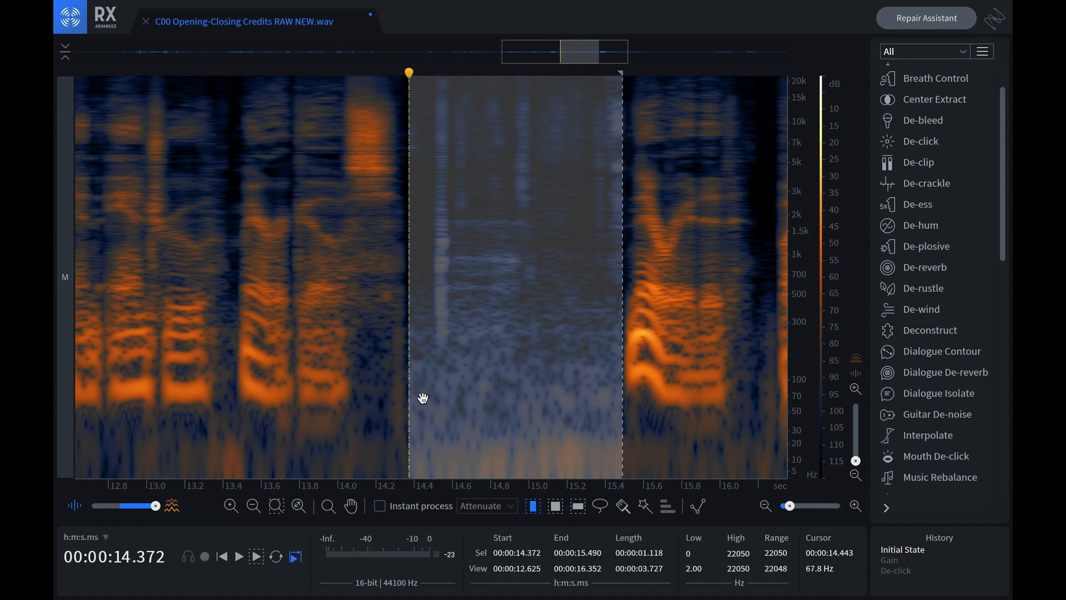
key(space)
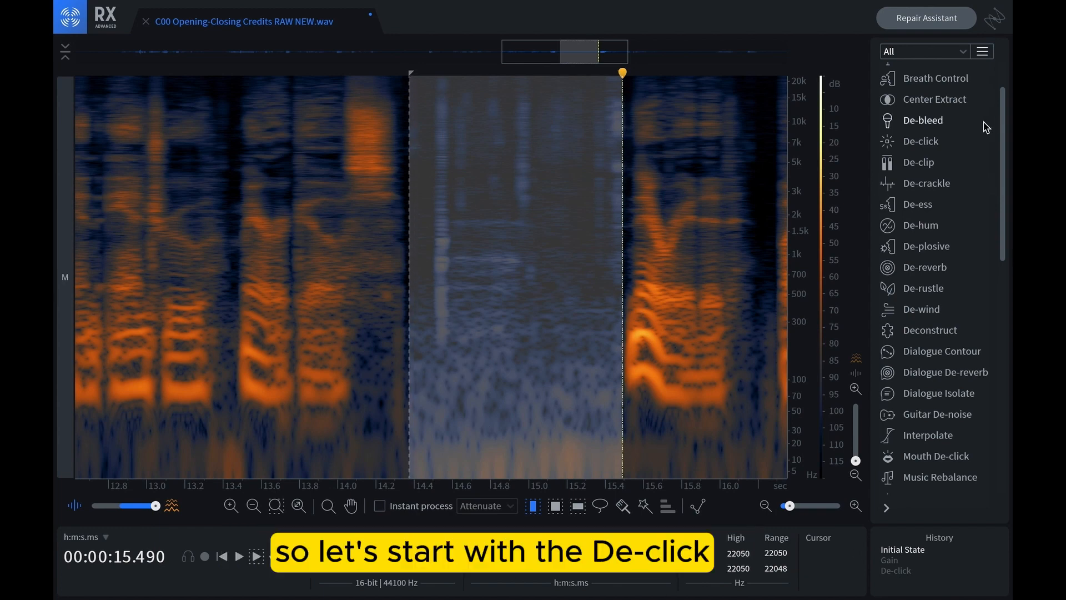
Open De-click with the Multi-band (random clicks) algorithm and set its frequency skew to 0.6
click(919, 146)
drag(221, 113, 221, 157)
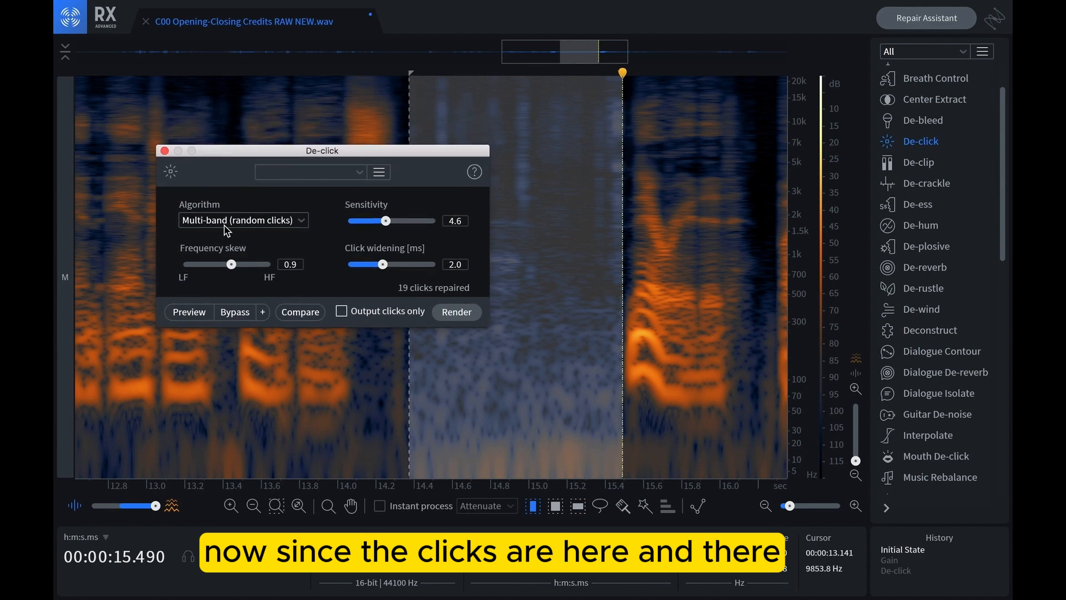
click(241, 220)
click(221, 271)
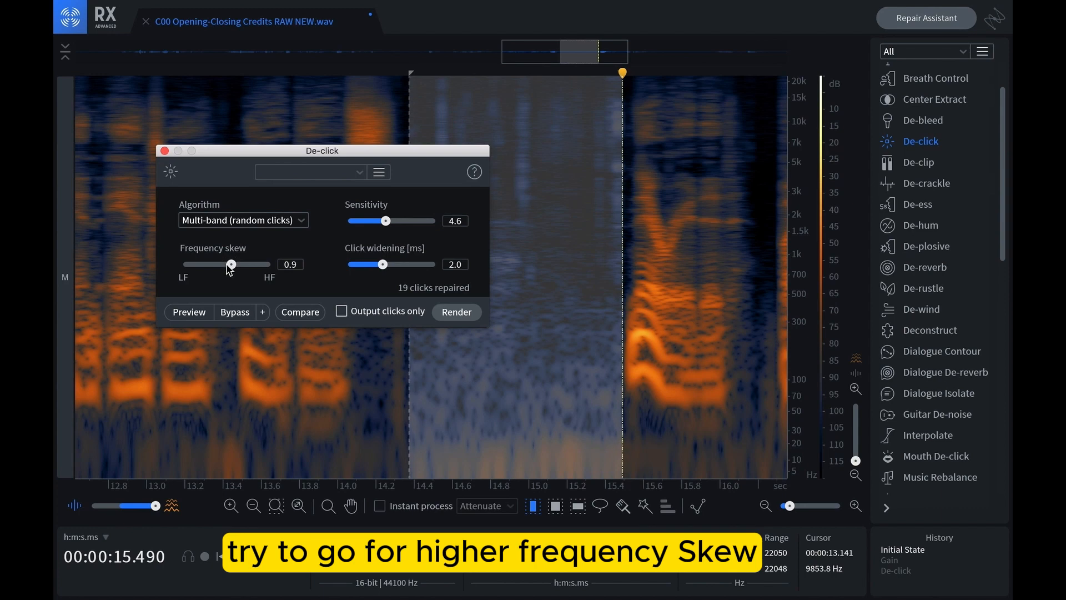
drag(227, 267, 233, 269)
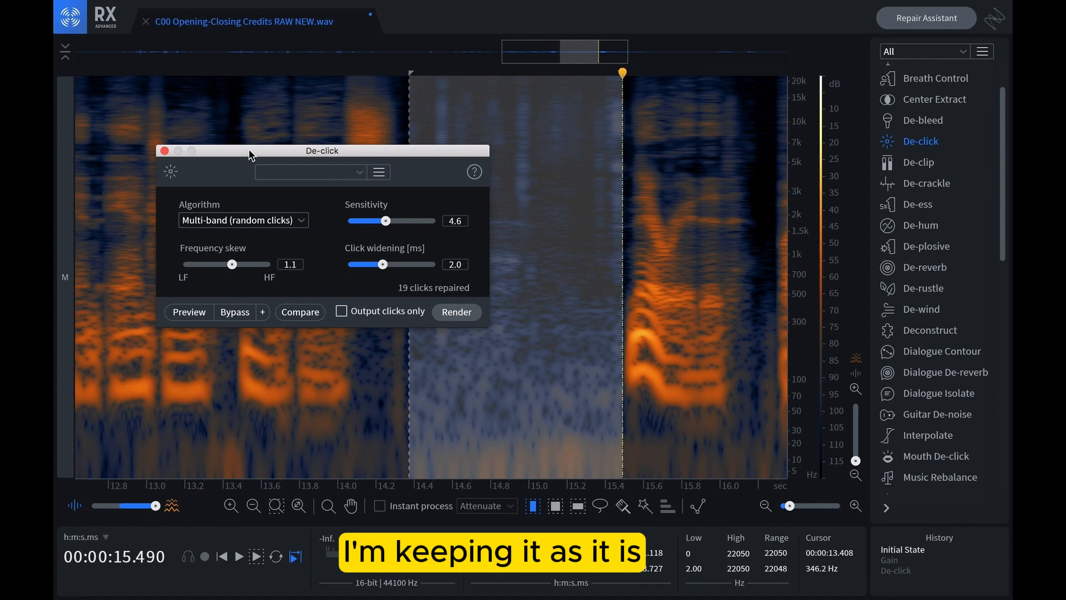
drag(244, 149, 181, 96)
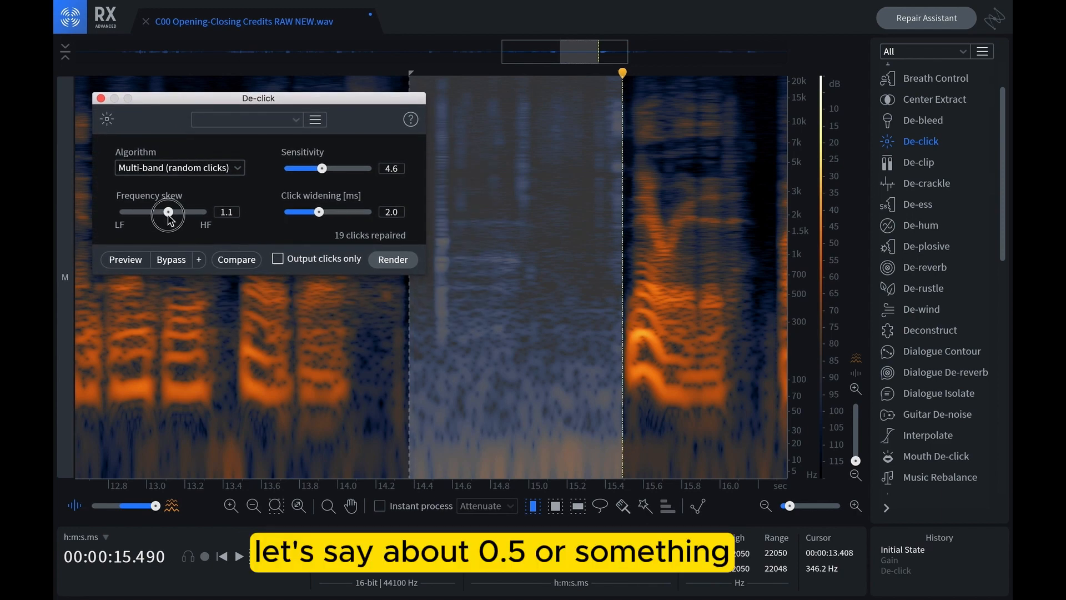
drag(169, 219, 167, 216)
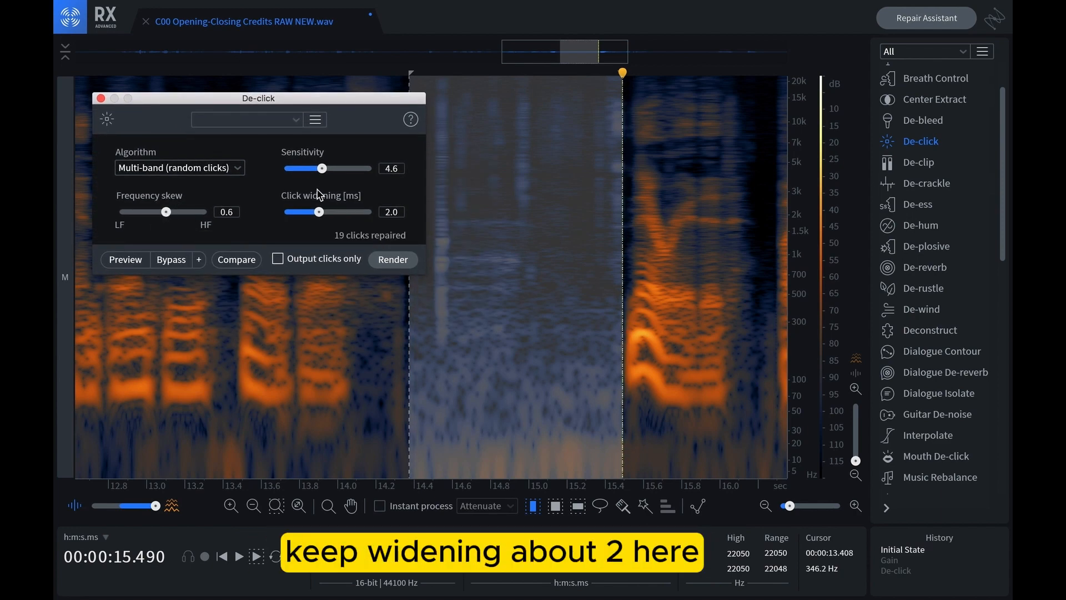
Set click widening to 2.0 ms and sensitivity to 4.5, and render De-click on the selected pause
drag(320, 212, 320, 212)
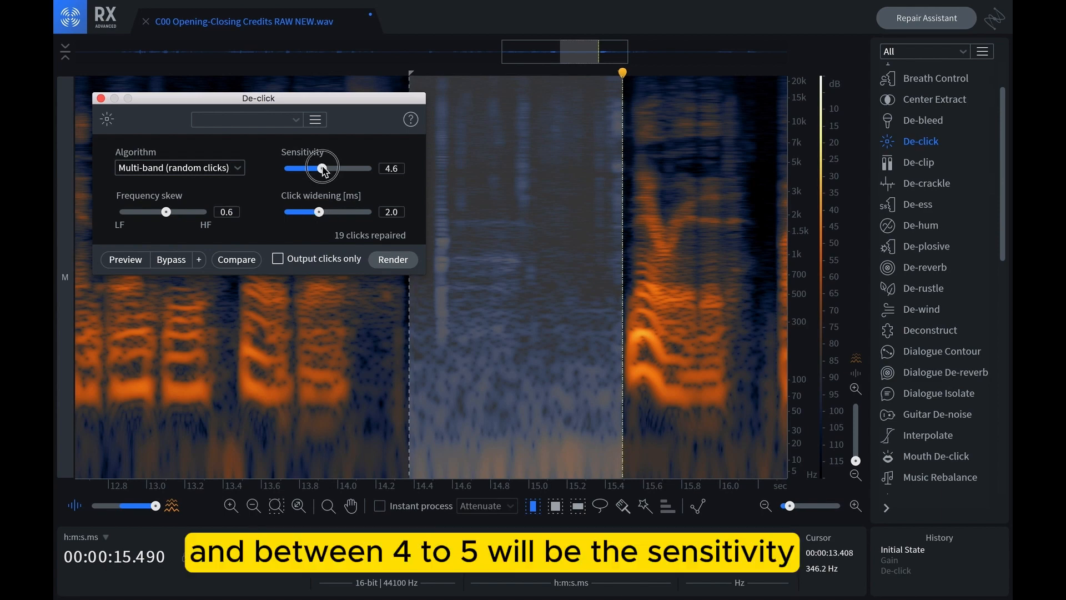
drag(324, 170, 327, 171)
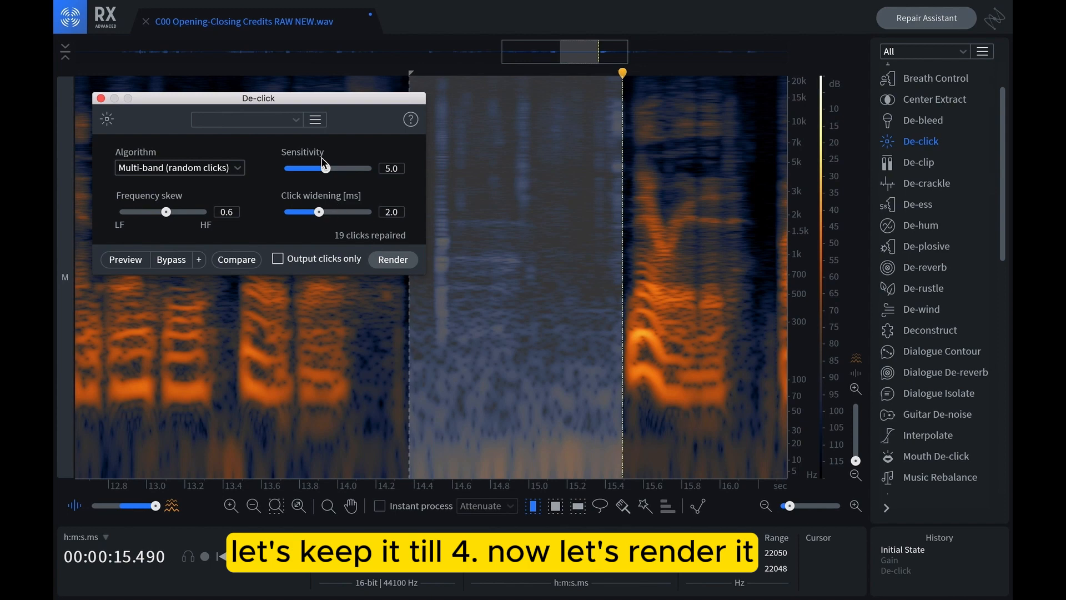
drag(327, 172, 322, 171)
click(384, 261)
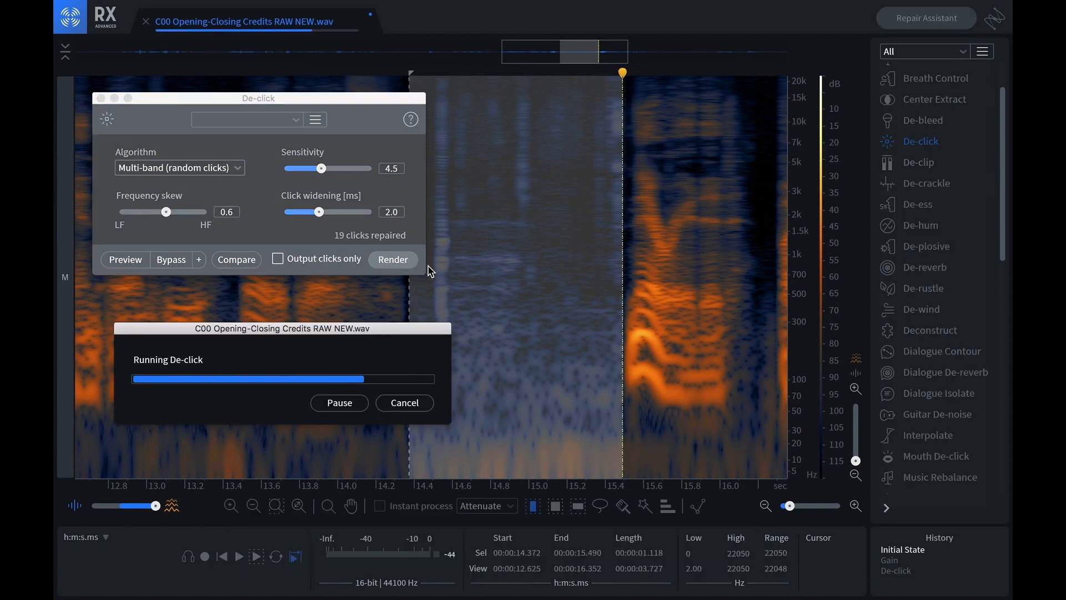
Close De-click and compare the pause before and after the repair by undoing, redoing and playing each version
key(space)
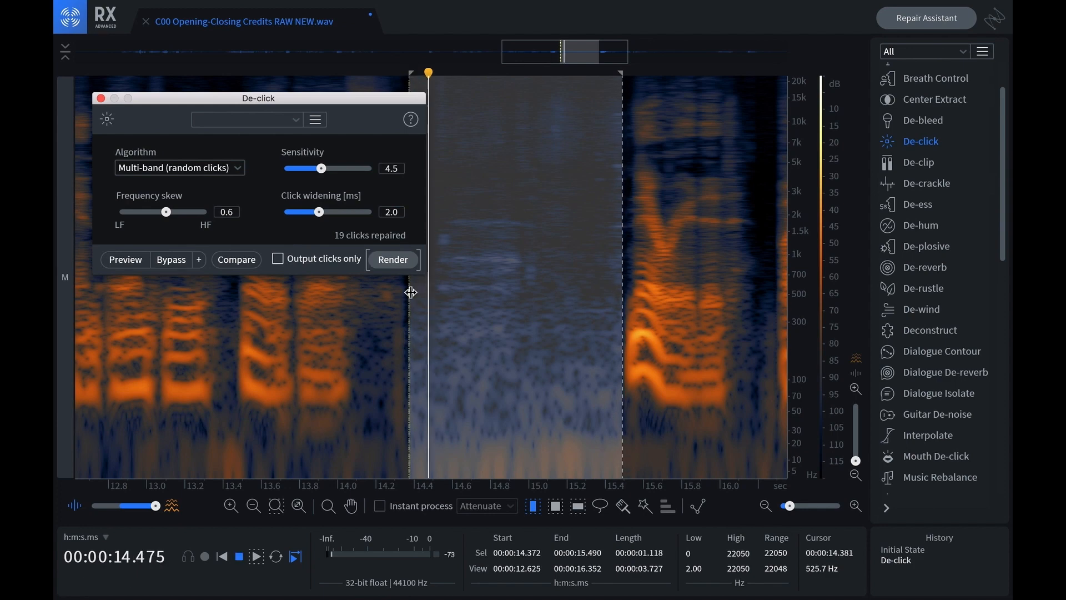
click(100, 99)
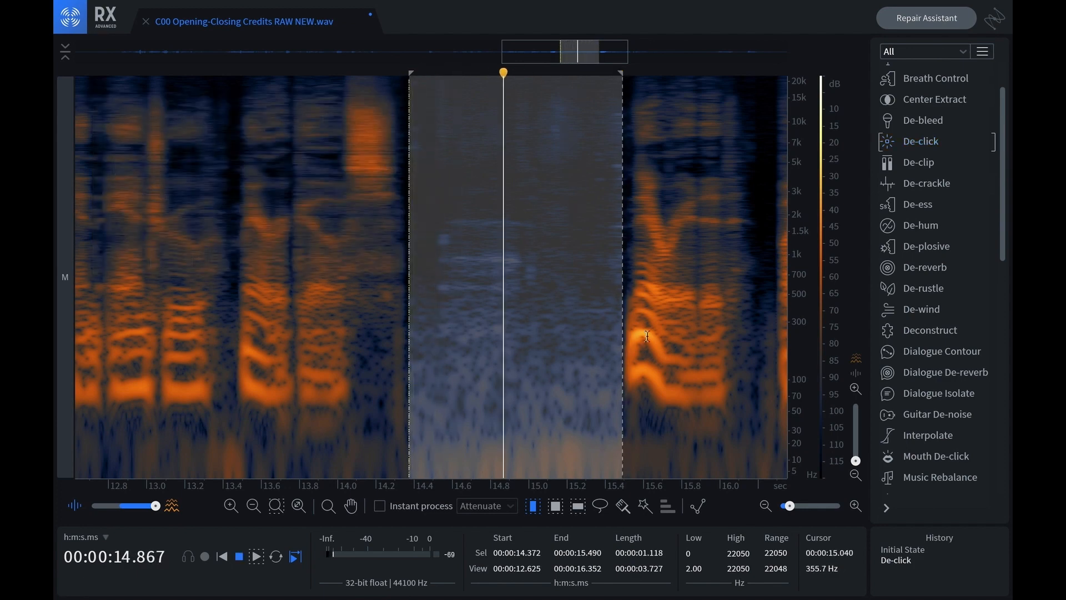
key(ctrl+z)
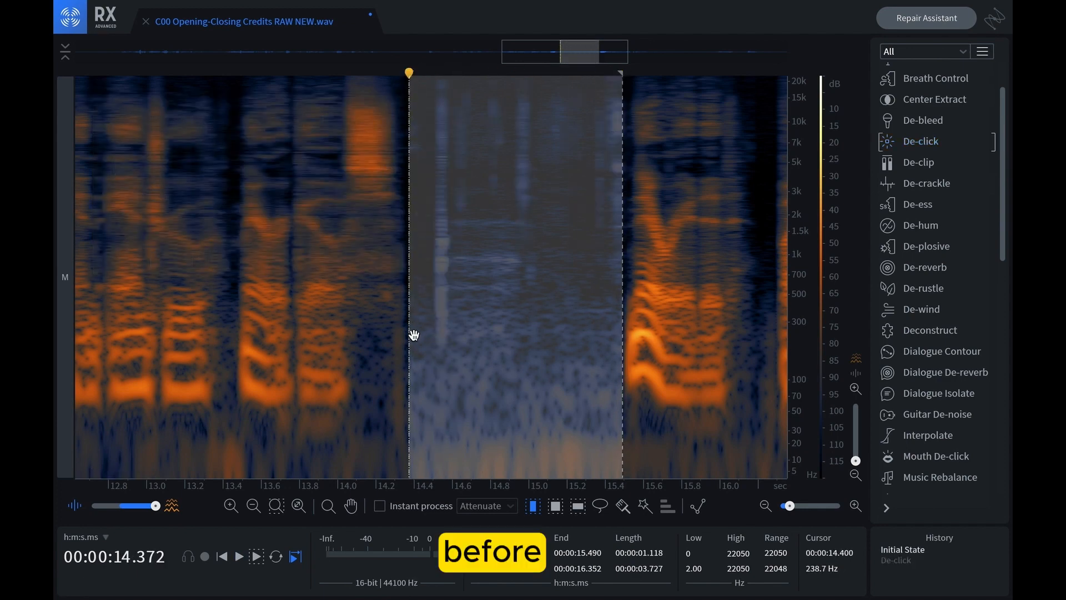
key(space)
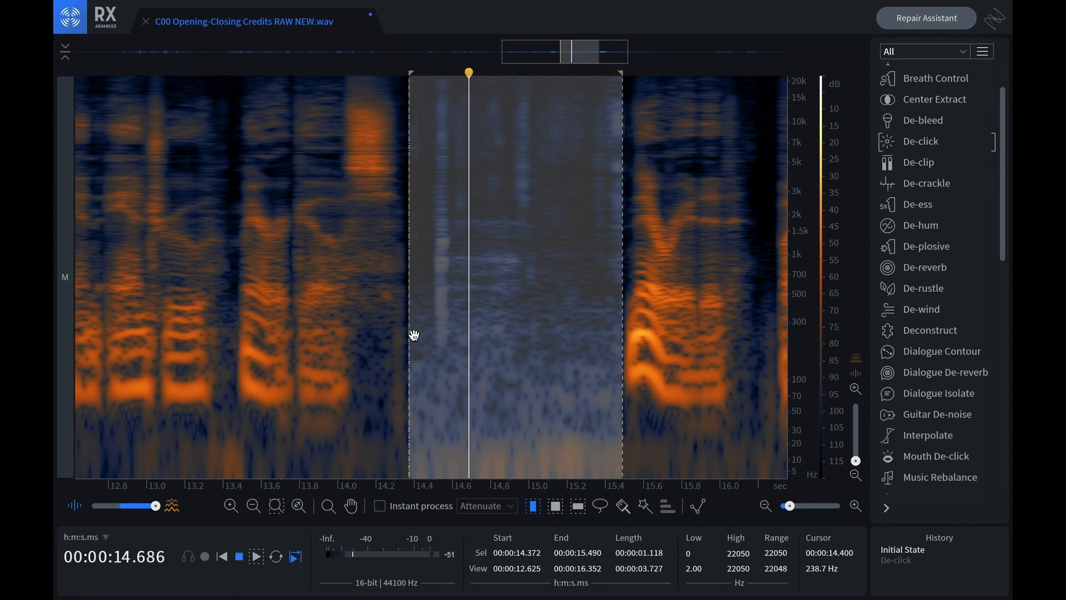
key(ctrl+shift+z)
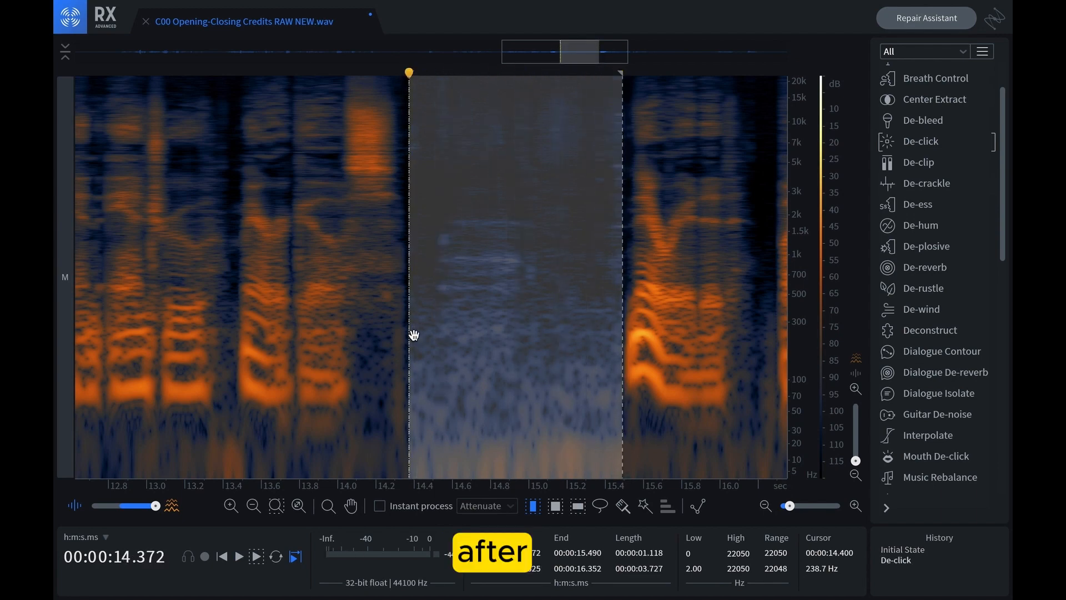
key(space)
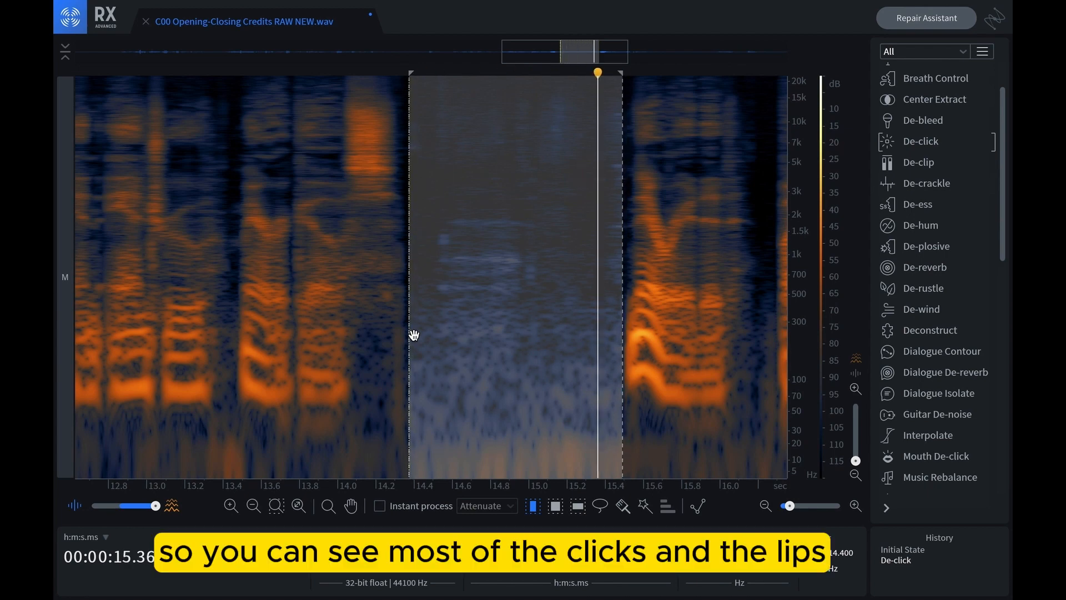
Undo De-click on the selected pause, and open Mouth De-click with click widening at 1.7 ms
key(ctrl+z)
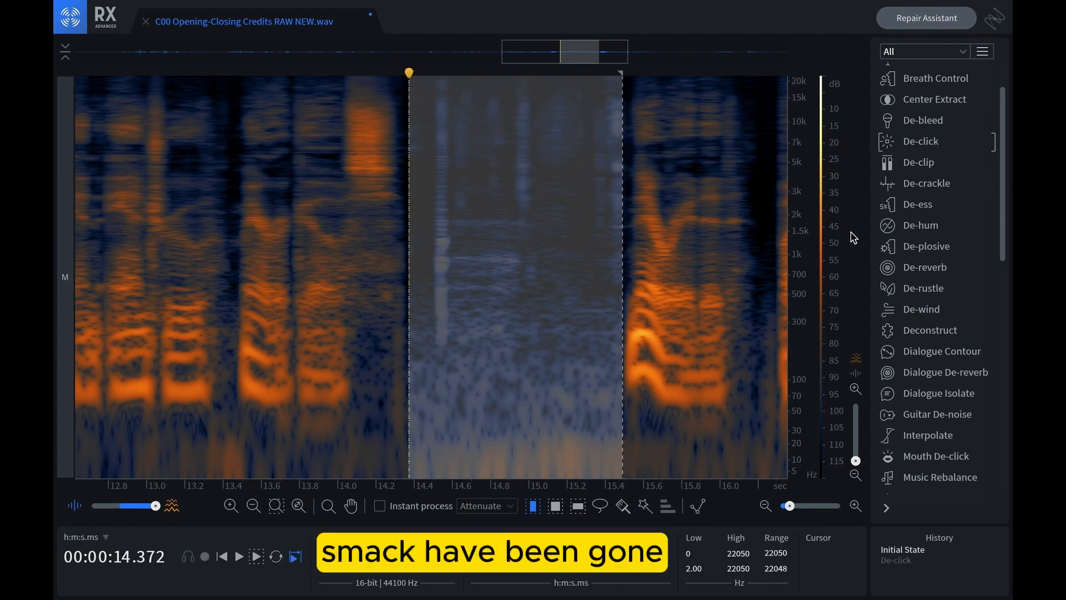
scroll(917, 311, down, 3)
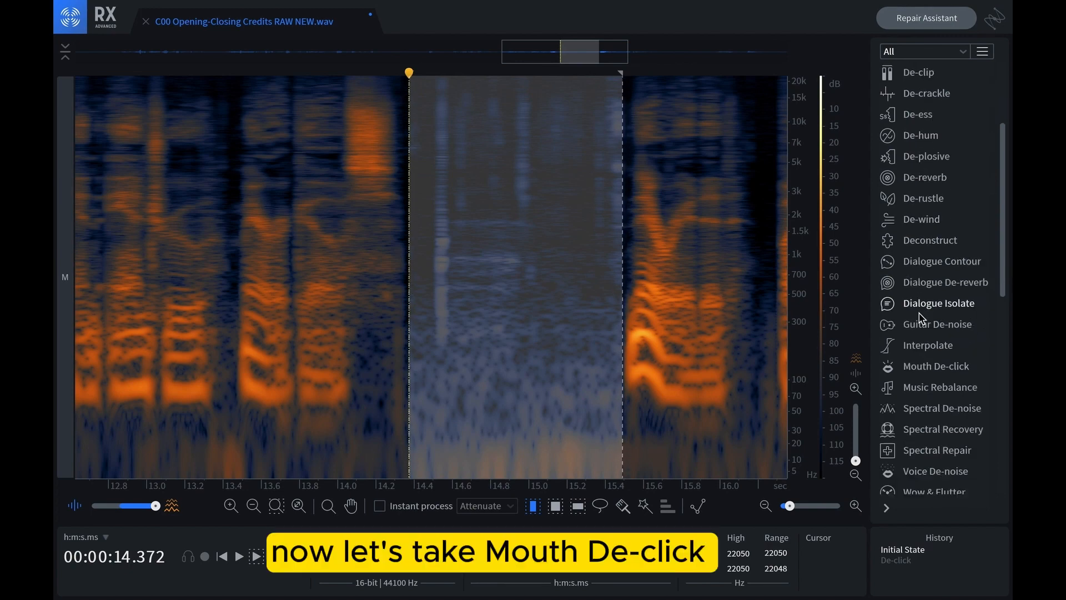
click(938, 367)
drag(627, 101, 260, 100)
drag(361, 214, 353, 216)
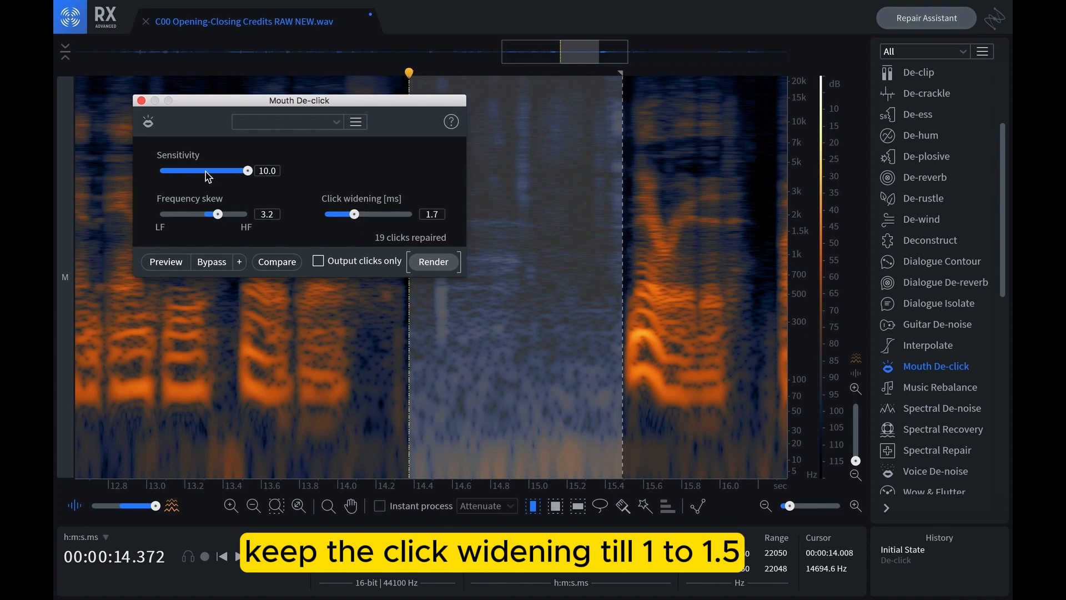
Set Mouth De-click's frequency skew to 0.0 and sensitivity to 2.6, and render it on the selected pause
drag(217, 215, 204, 218)
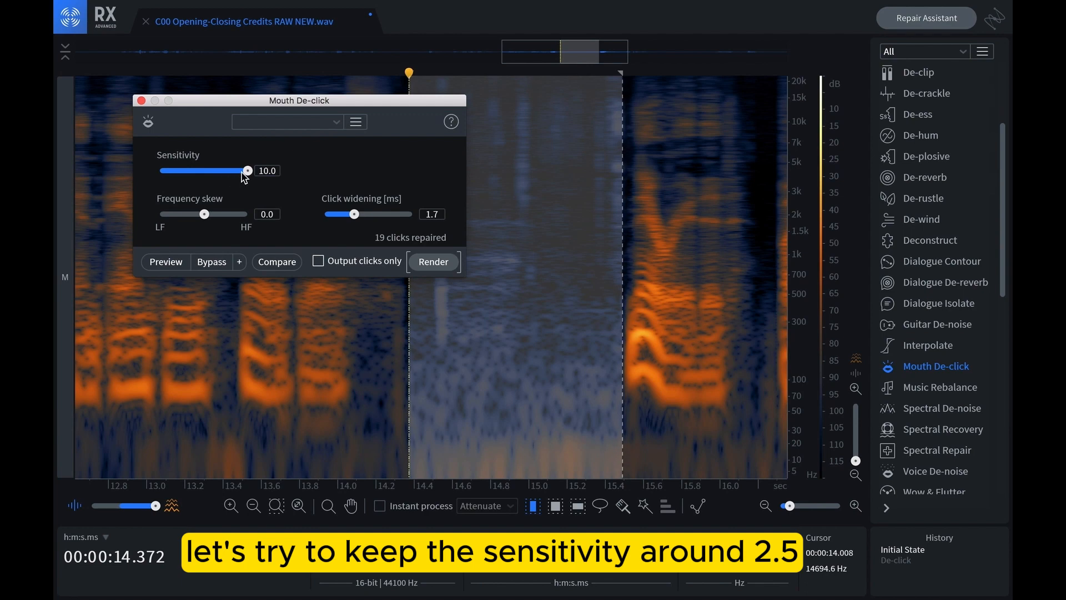
drag(243, 177, 182, 177)
click(417, 263)
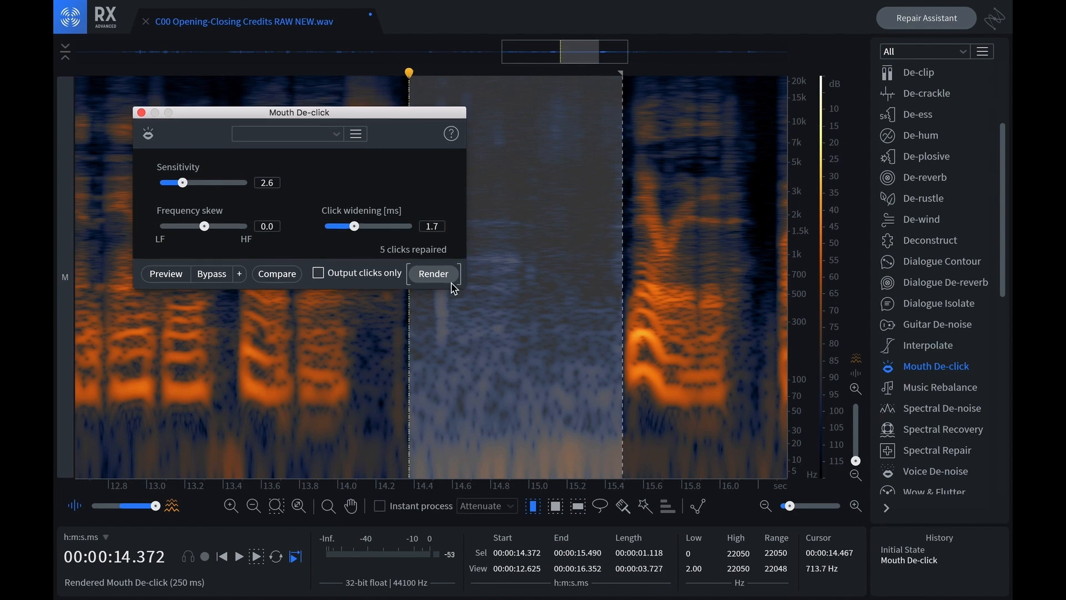
Compare the pause before and after Mouth De-click by playing it, undoing, rendering again and replaying the selection
key(space)
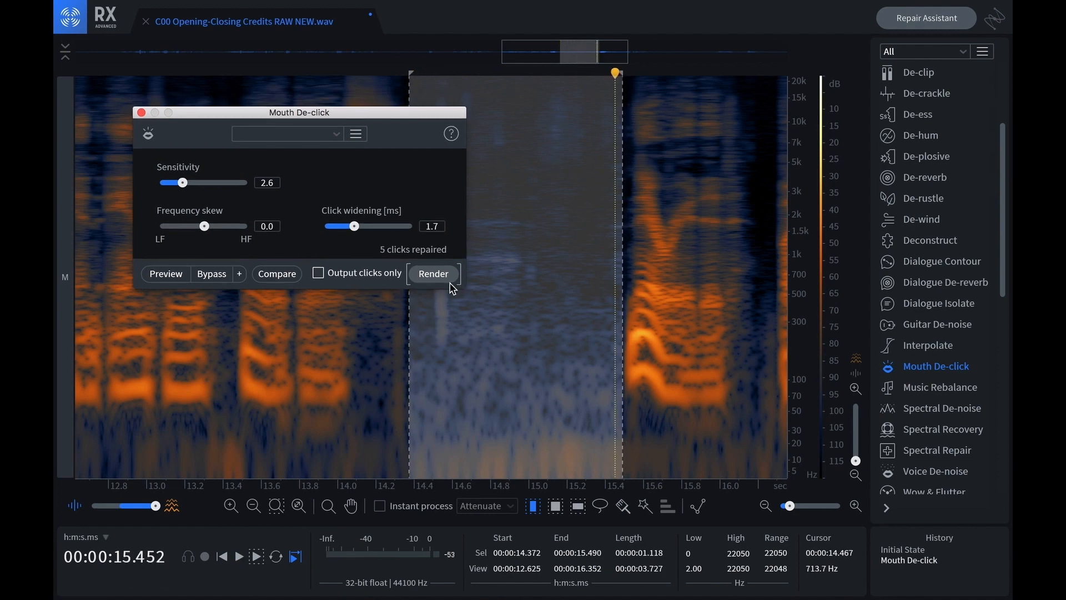
key(space)
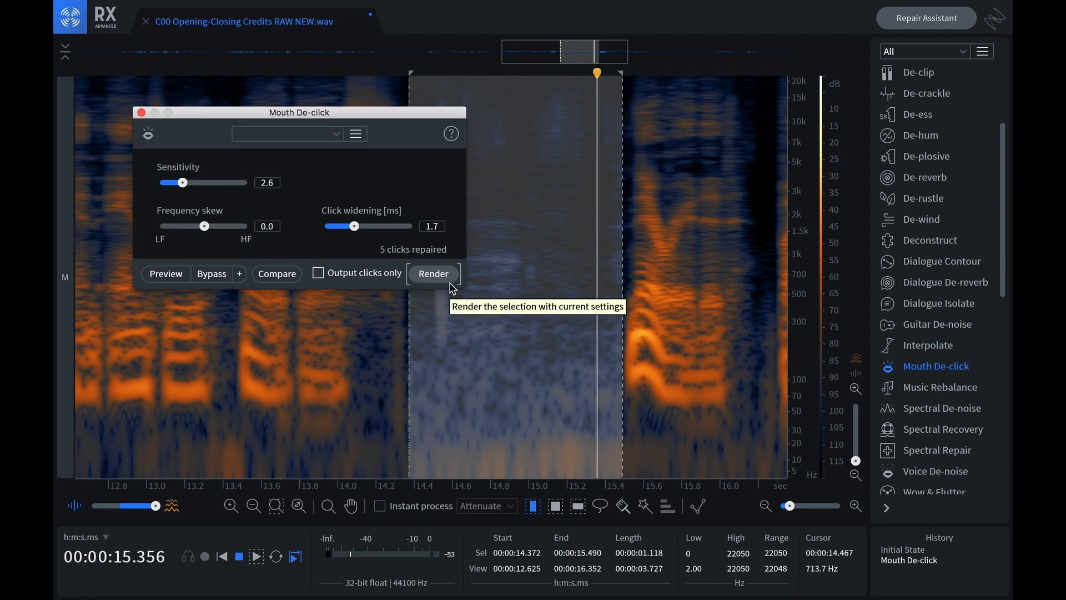
key(super+z)
key(space)
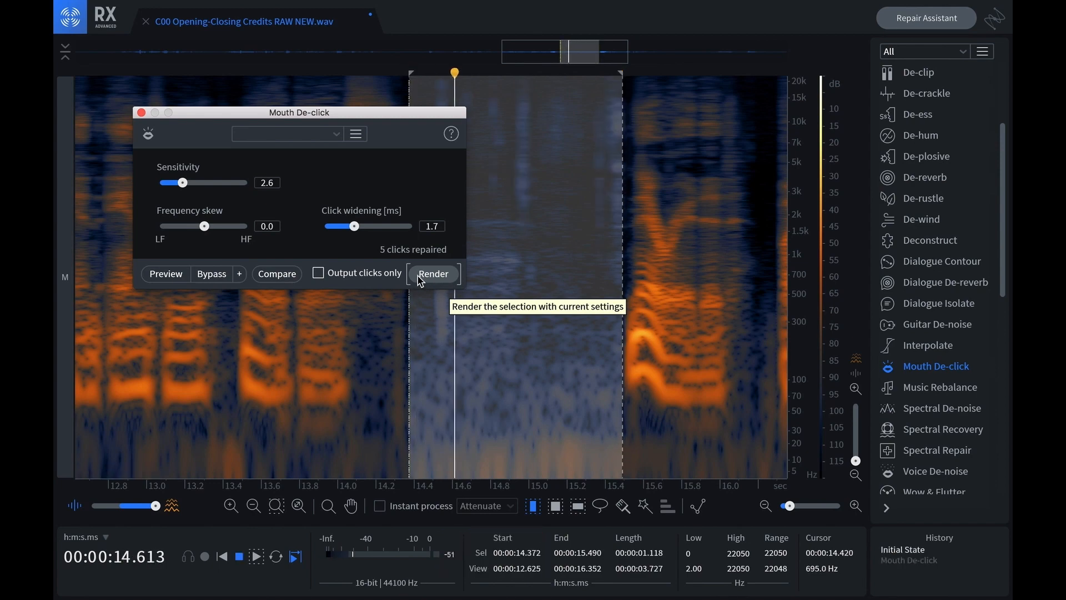
key(space)
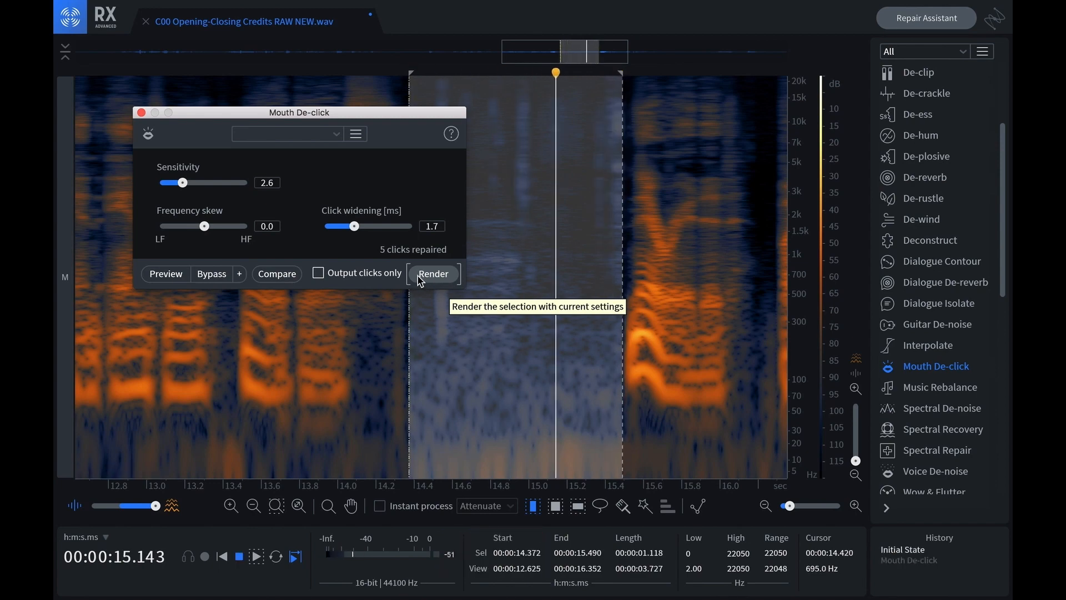
click(419, 274)
key(space)
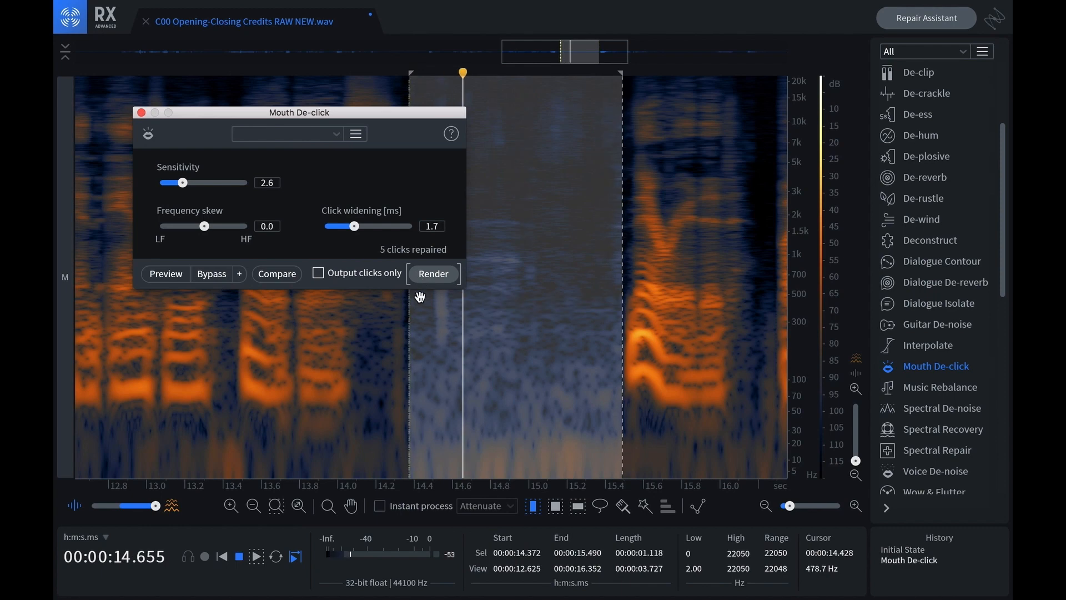
key(space)
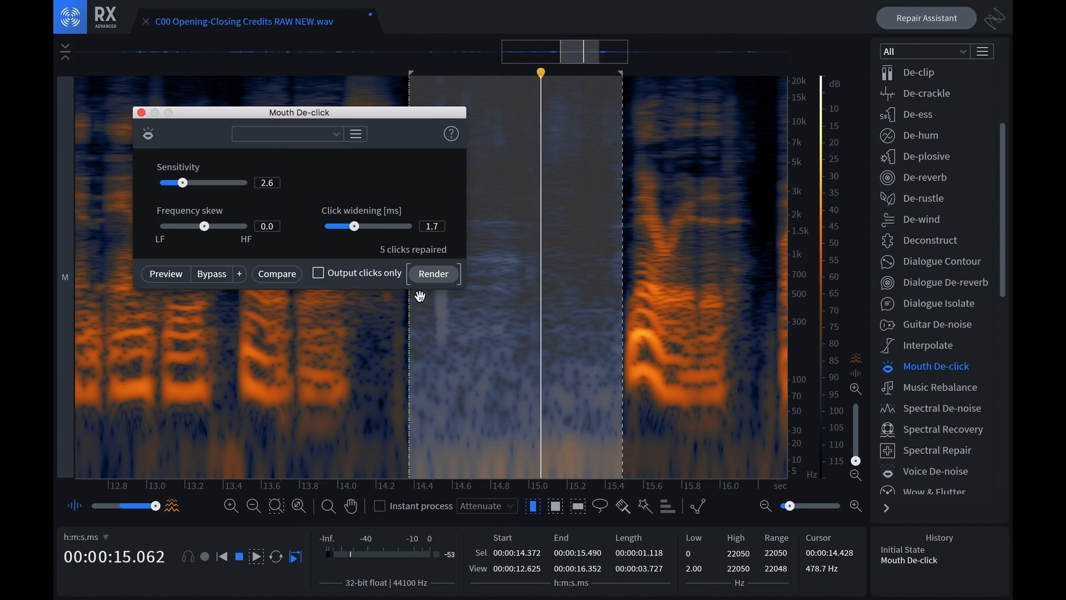
key(space)
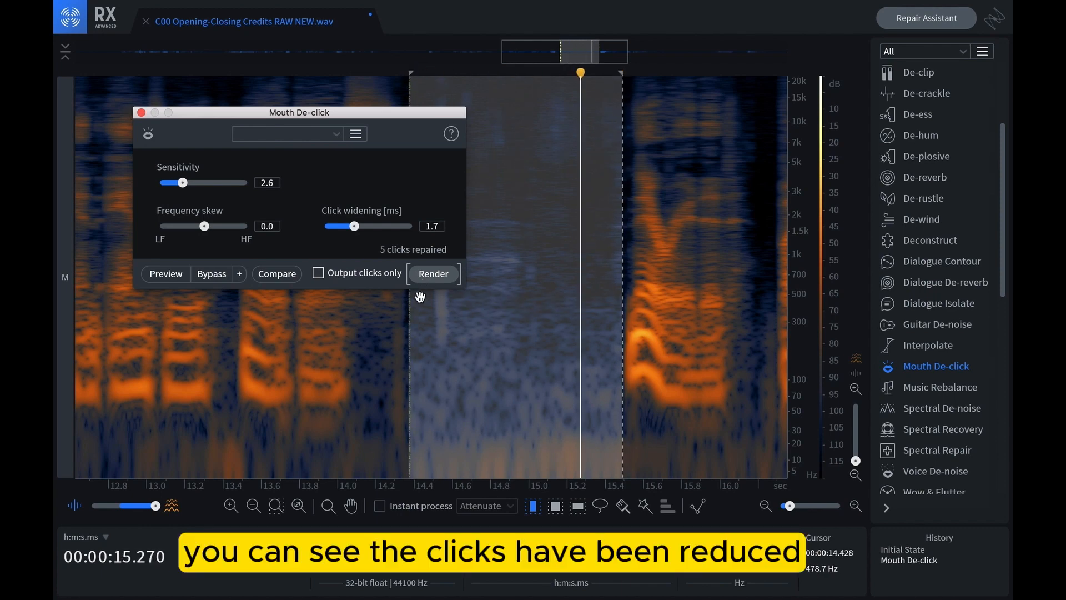
key(space)
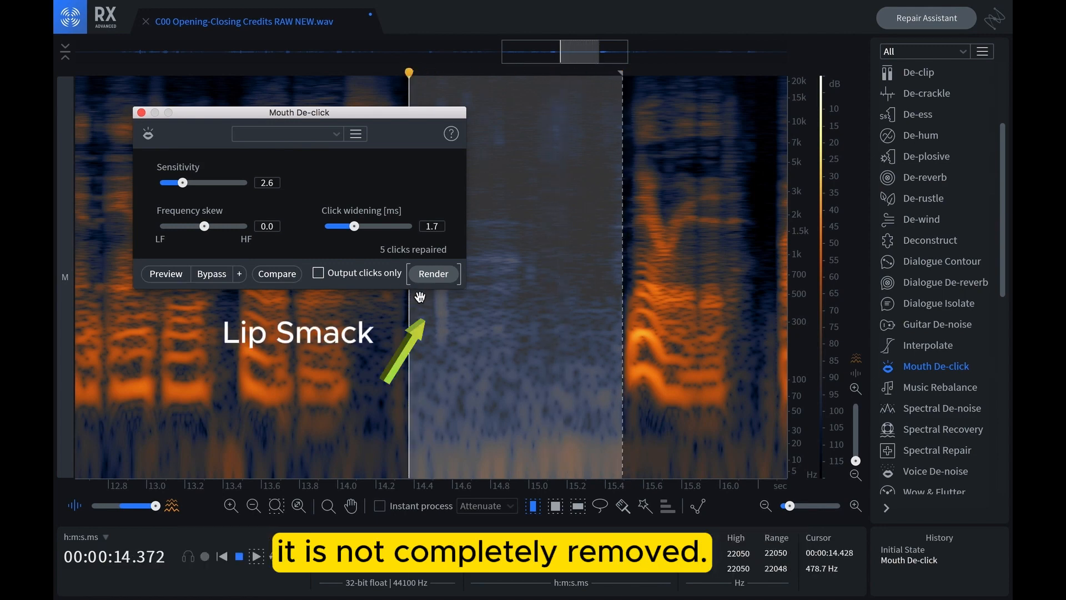
key(space)
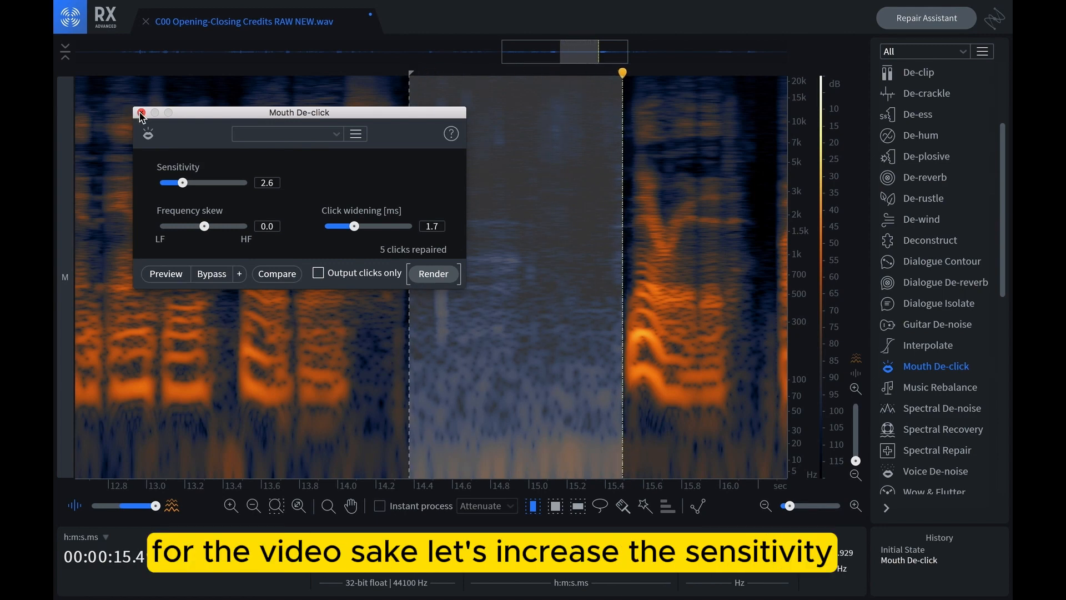
Raise Mouth De-click's sensitivity to 6.2 and frequency skew to 2.6, and render the selected pause again
drag(189, 188, 220, 187)
drag(205, 227, 216, 226)
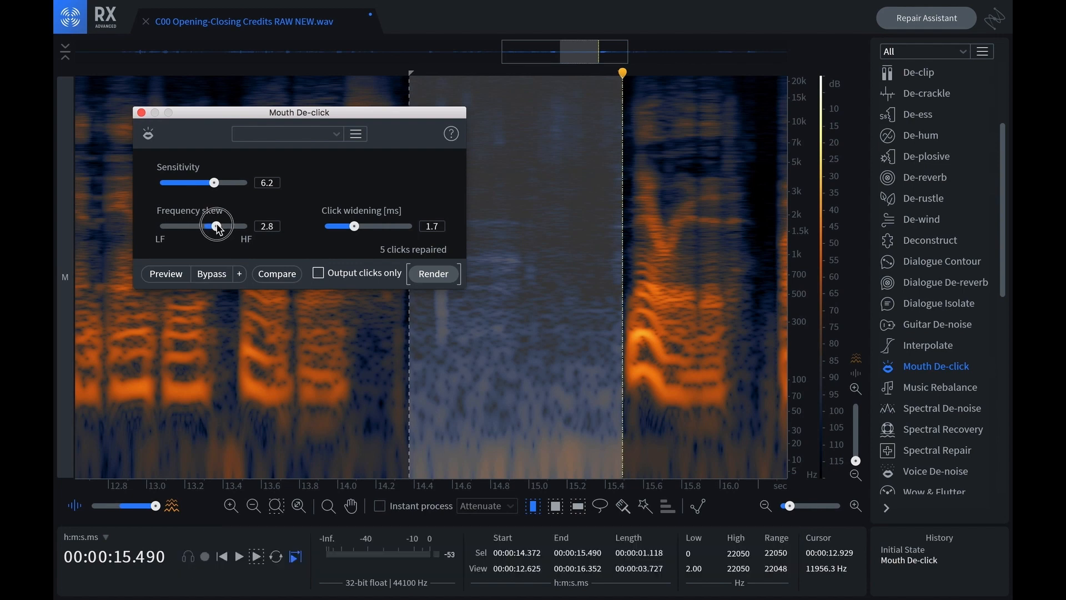
click(438, 274)
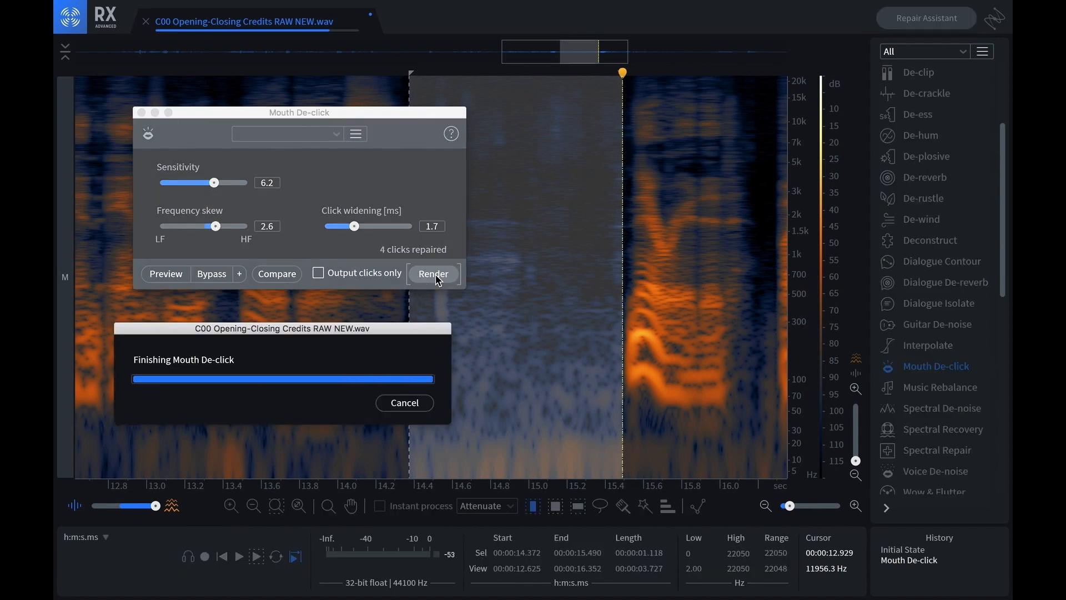
Play the pause with and without the Mouth De-click repairs, undoing and redoing them to check the lip smack
key(space)
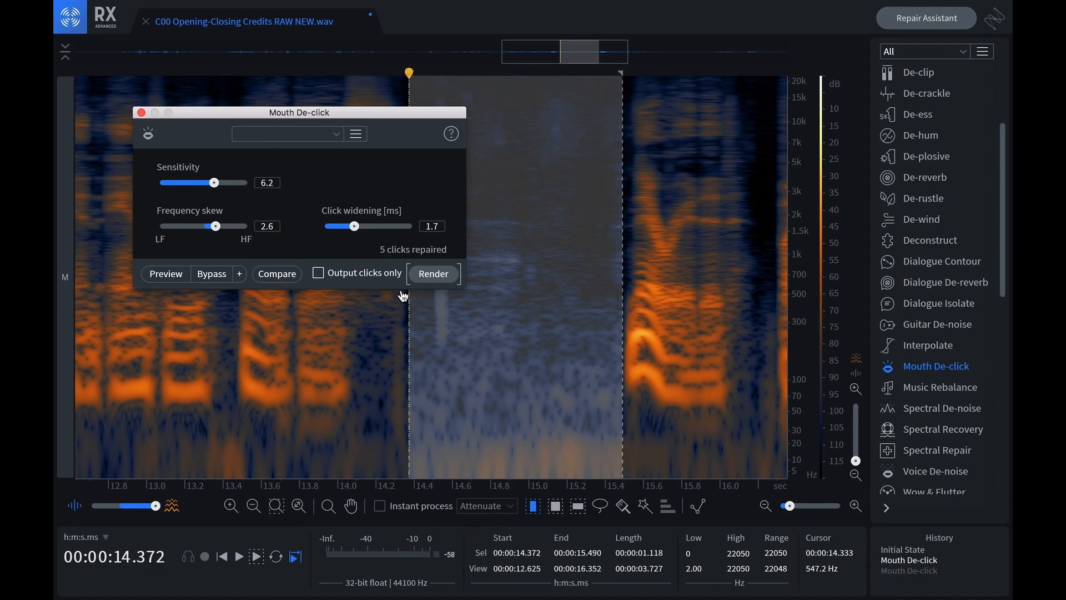
key(super+z)
key(space)
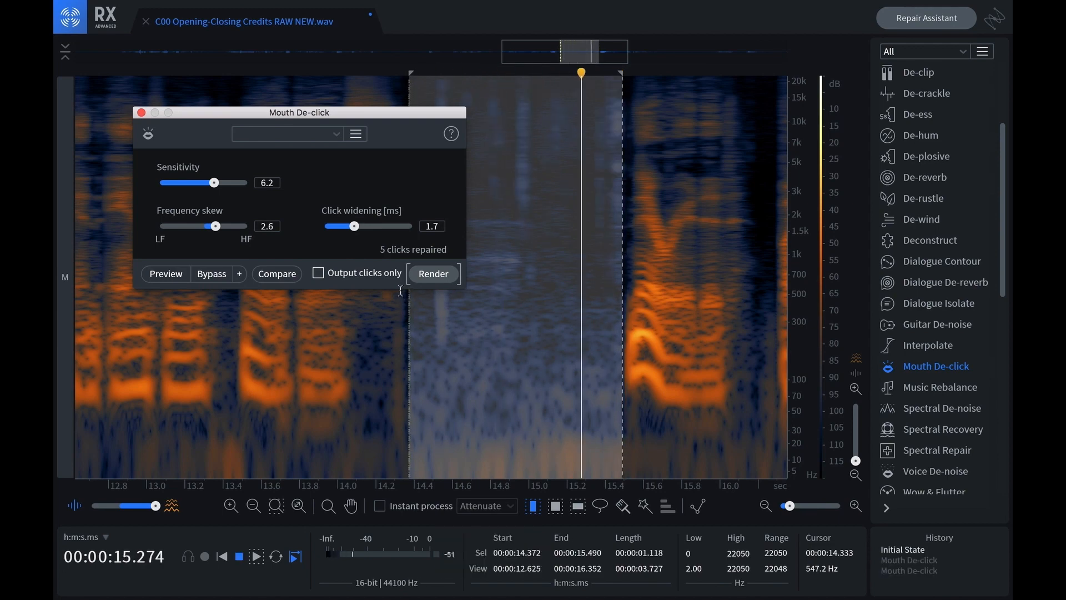
key(super+shift+z)
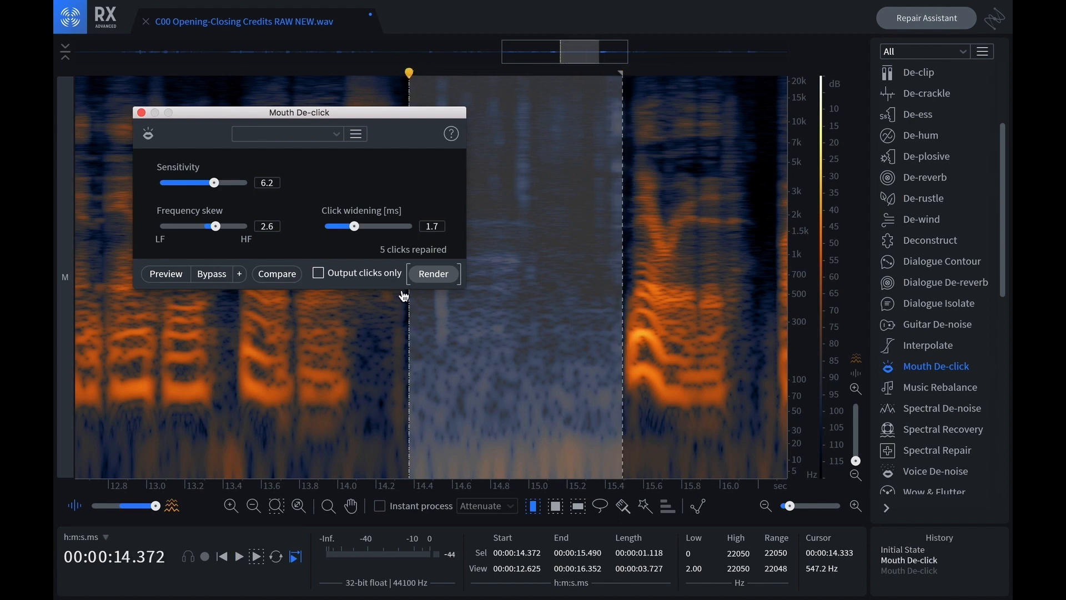
key(space)
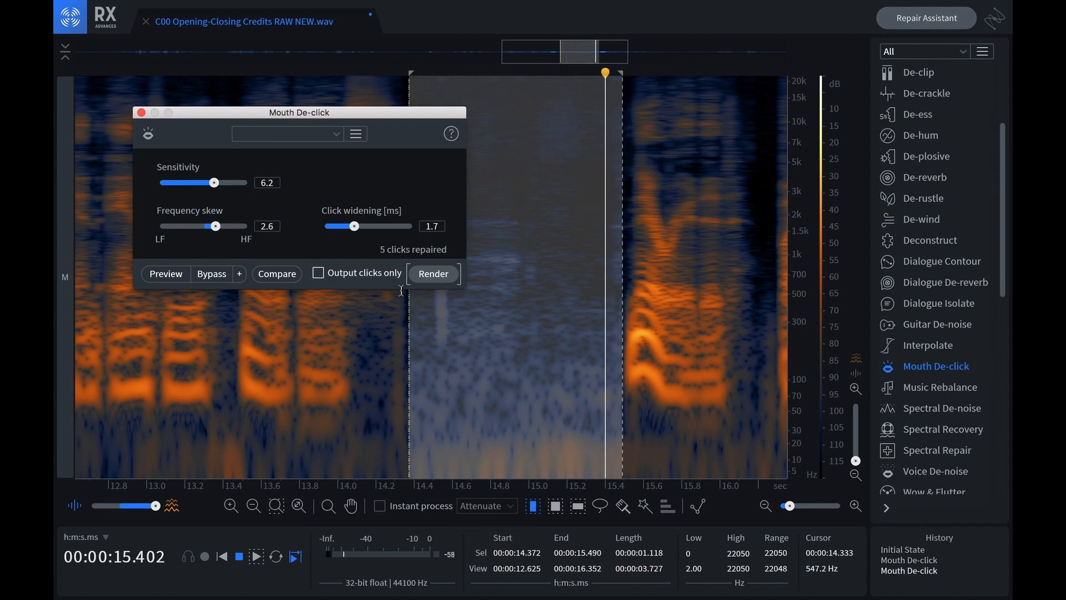
key(space)
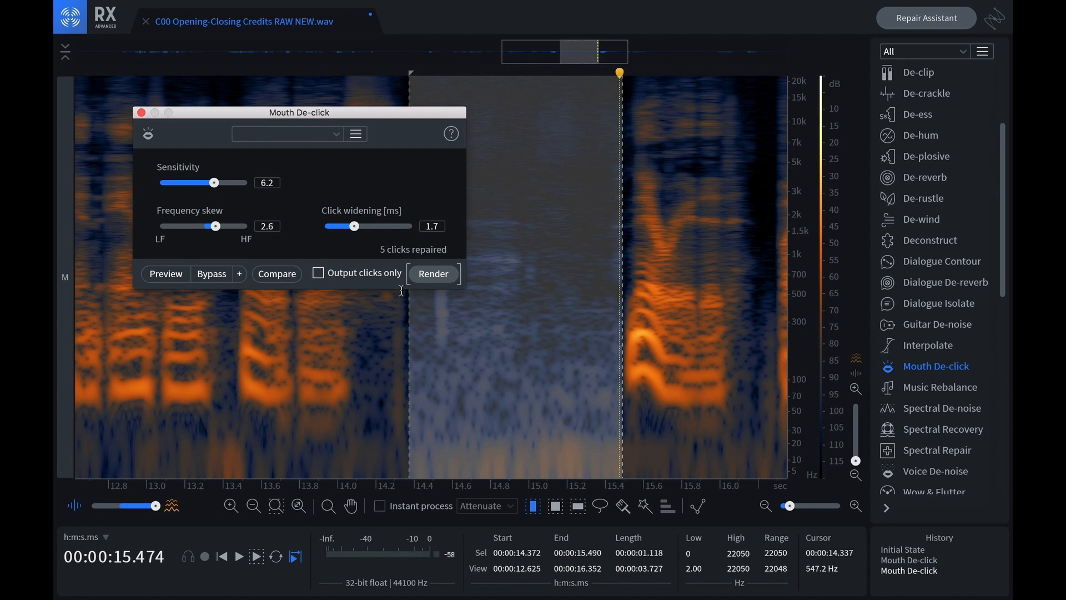
key(space)
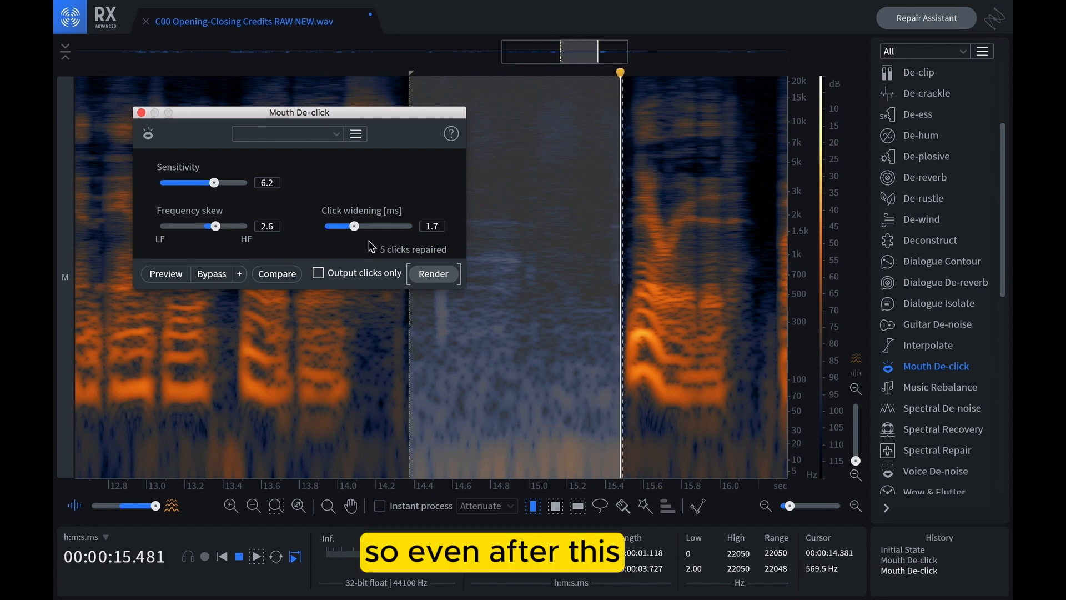
Undo both Mouth De-click renders to restore the original pause, and close Mouth De-click
key(super+z)
key(super+z)
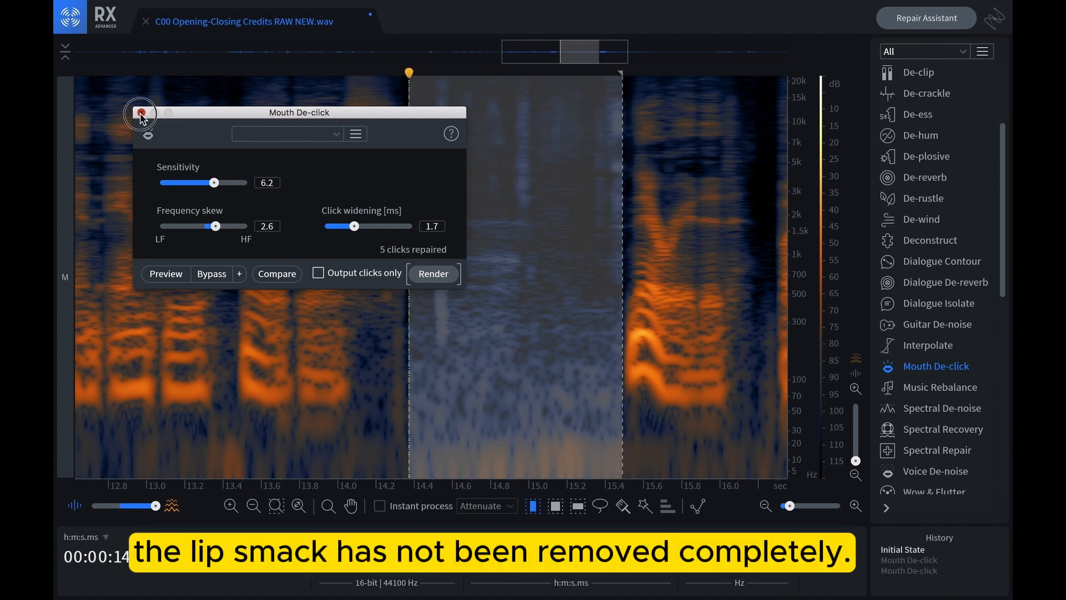
click(141, 112)
scroll(928, 305, up, 5)
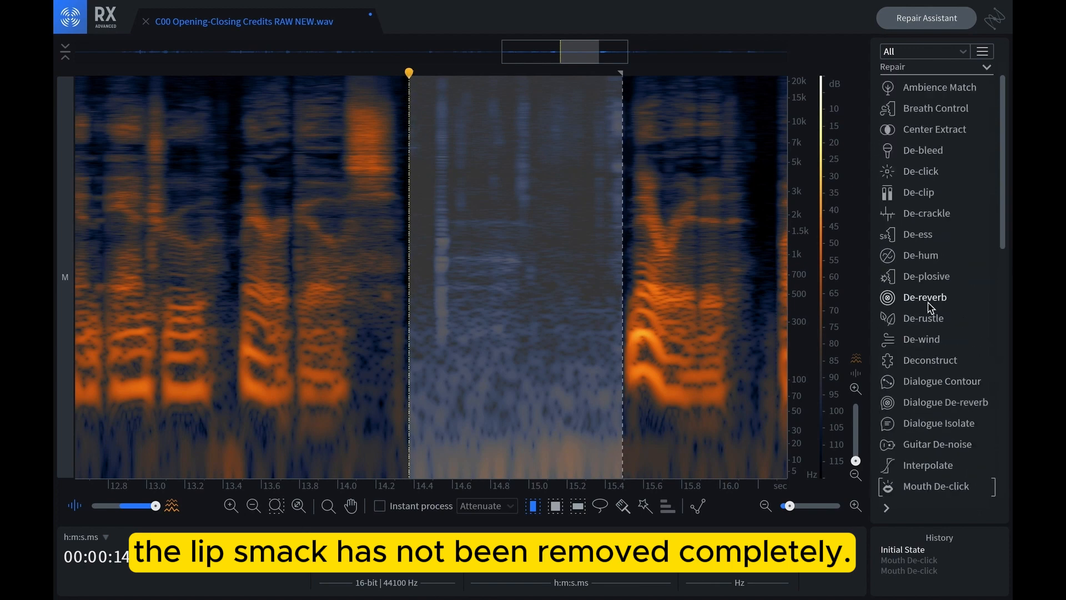
Open De-crackle, move its window clear of the selected pause and set the quality to High
click(926, 243)
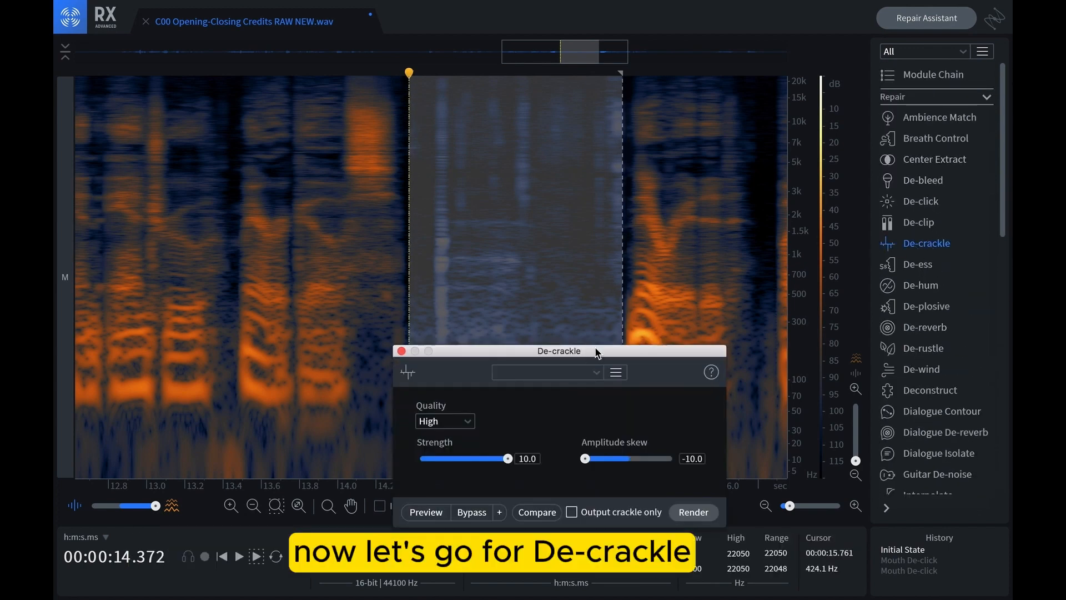
drag(552, 355, 312, 242)
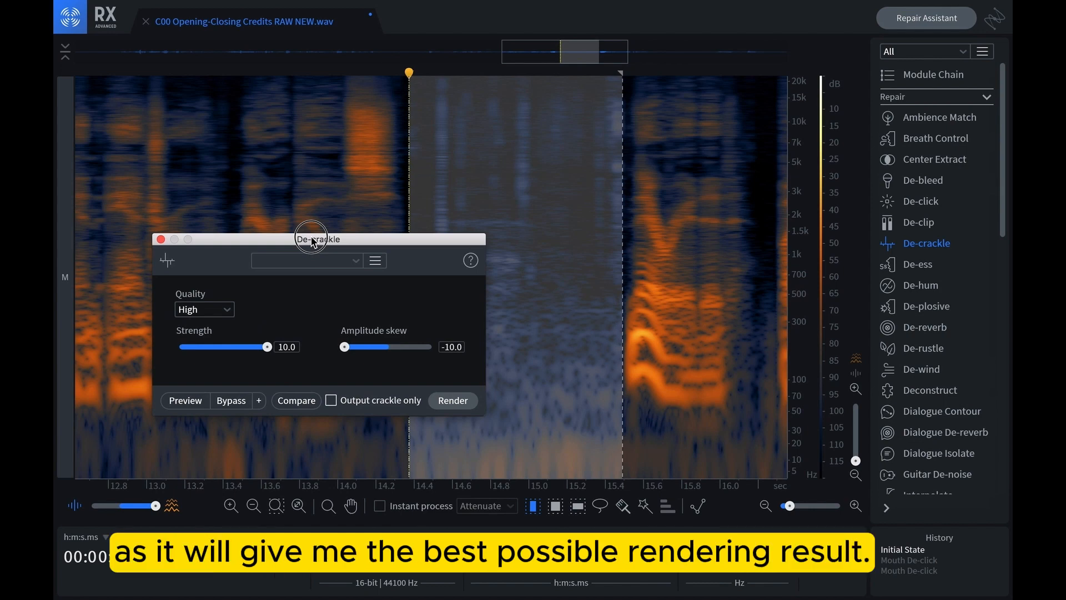
drag(312, 242, 275, 223)
click(166, 290)
click(186, 293)
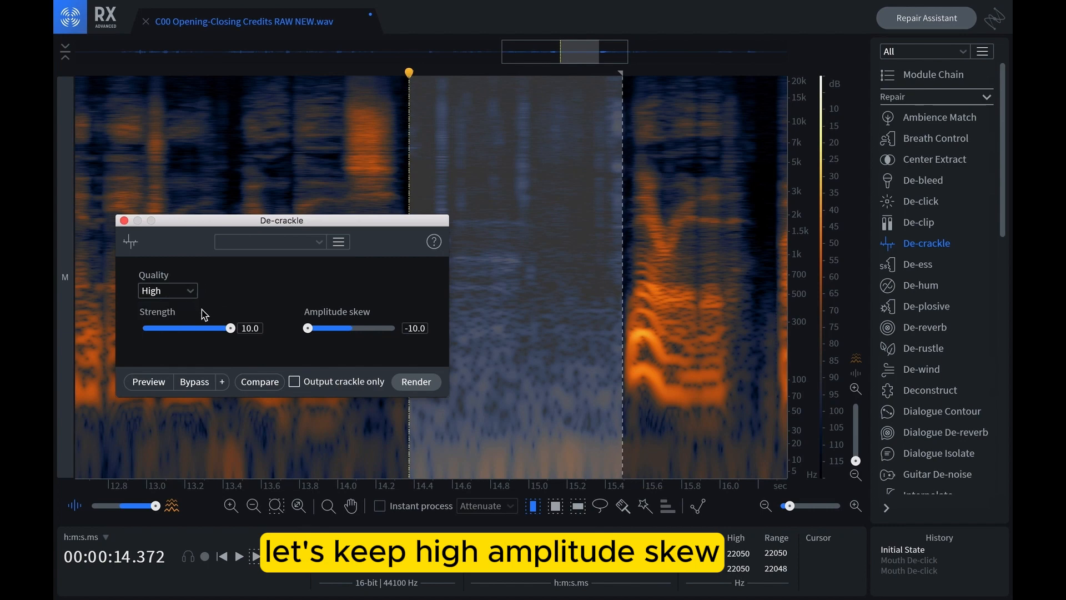
Set De-crackle's amplitude skew to 2.1 and strength to 4.5, and render it on the selected pause
drag(308, 328, 361, 328)
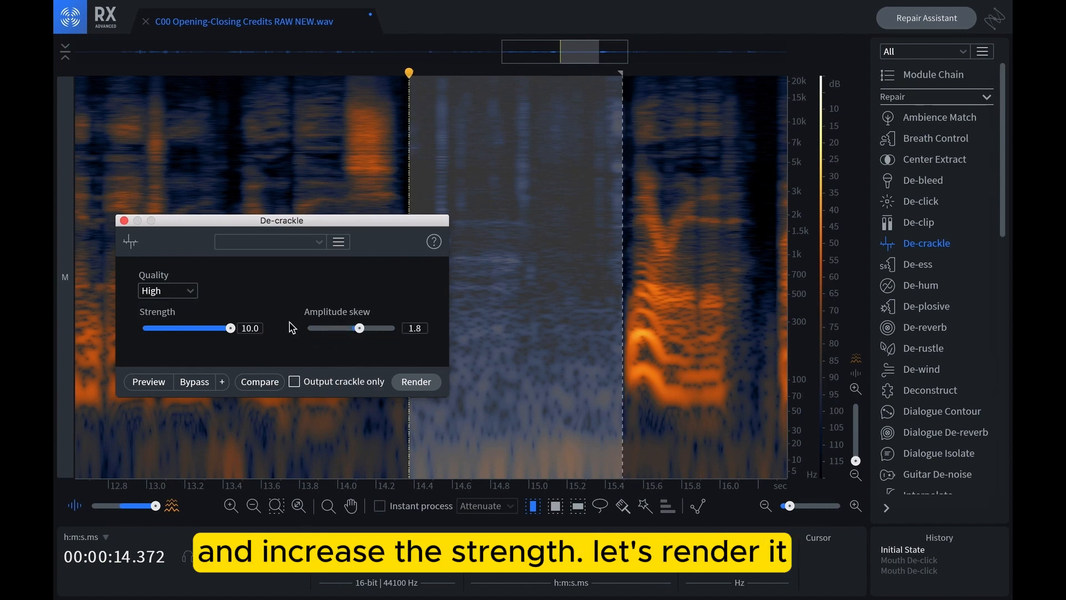
drag(231, 329, 177, 328)
drag(358, 329, 361, 332)
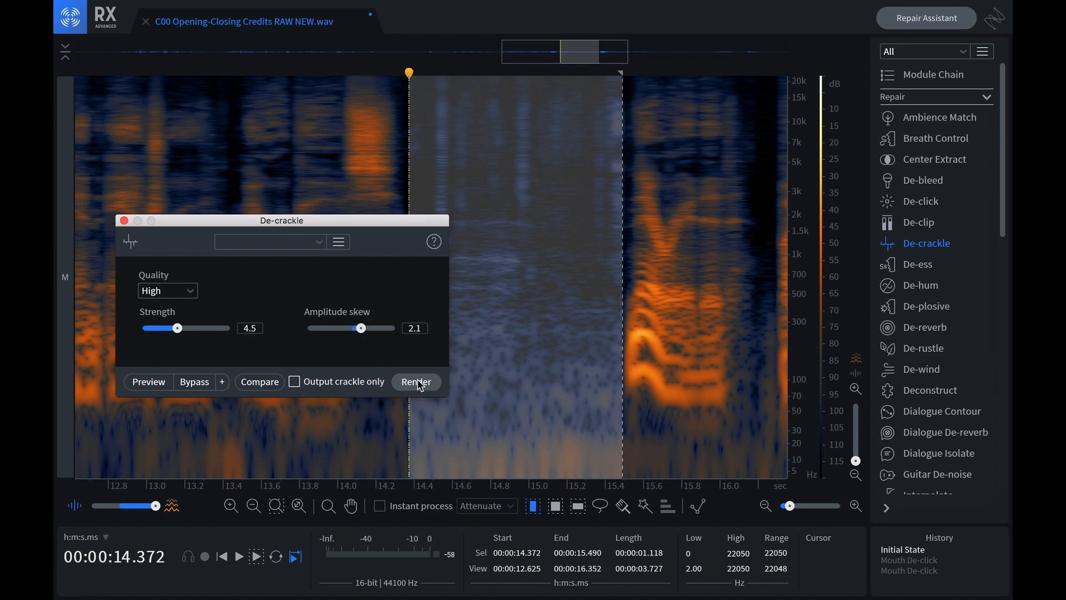
click(415, 381)
Compare the pause before and after De-crackle by undoing, redoing and playing each version
key(space)
key(space)
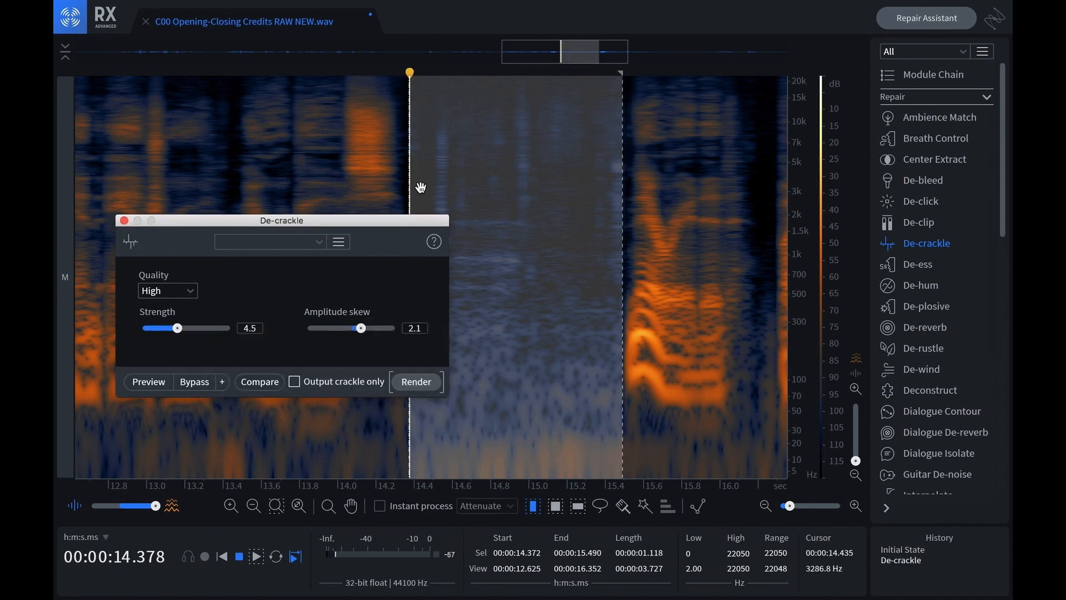
key(ctrl+z)
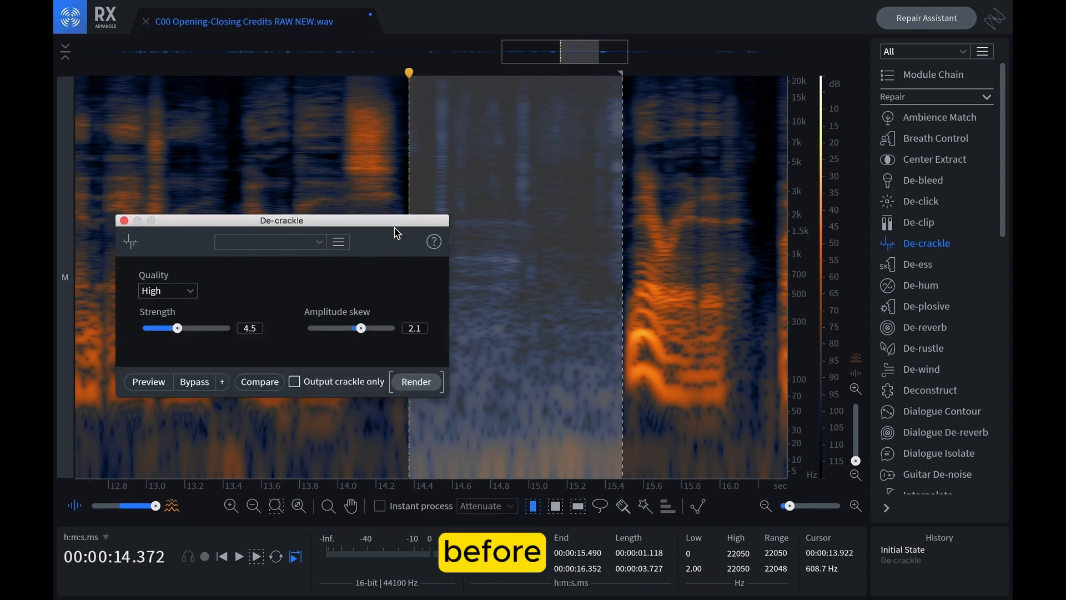
key(space)
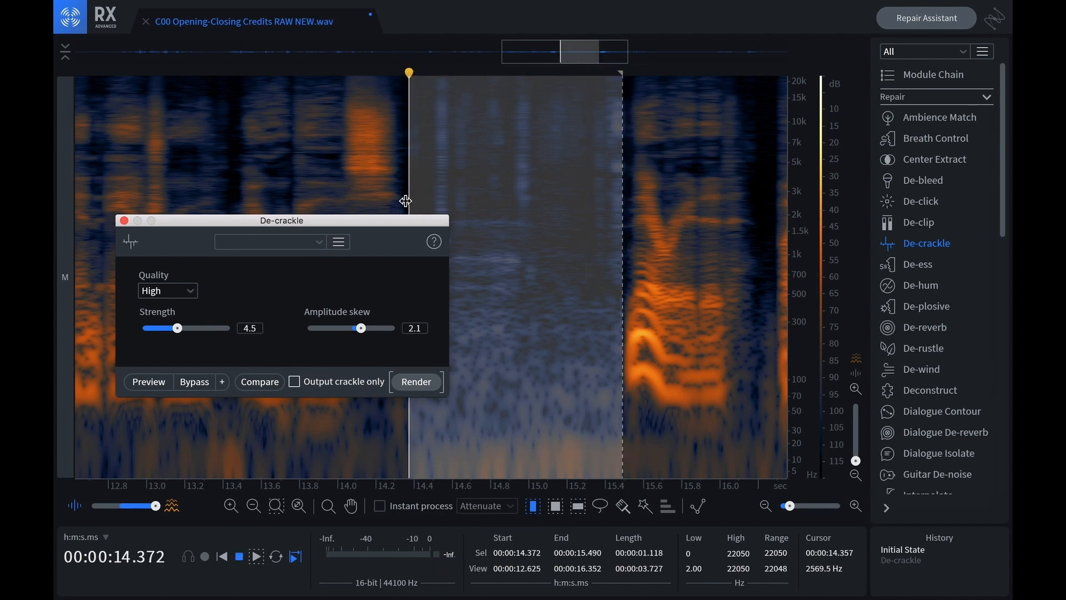
key(space)
key(ctrl+shift+z)
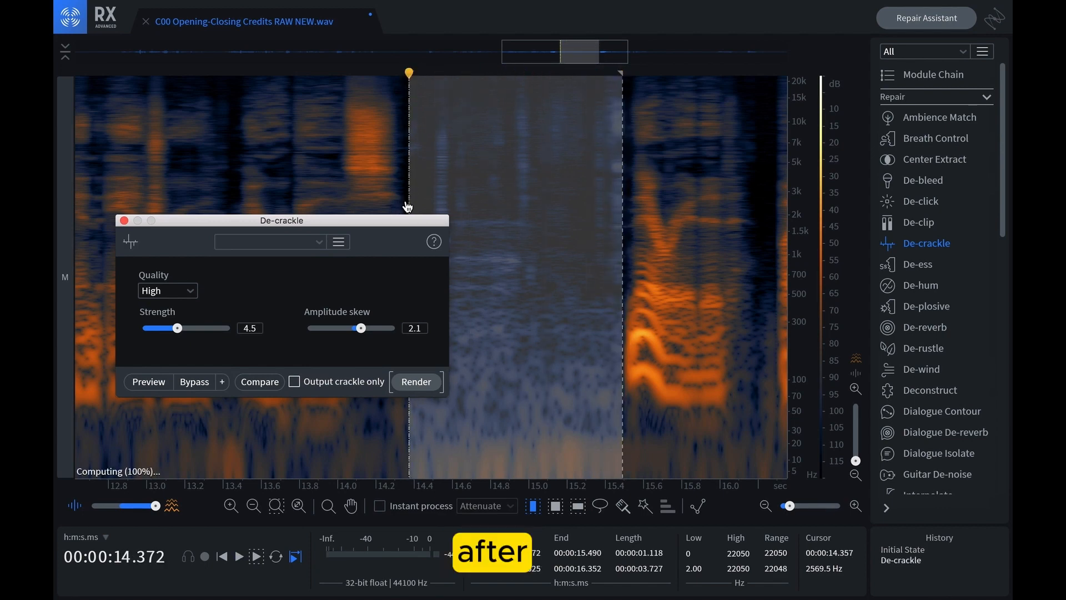
key(space)
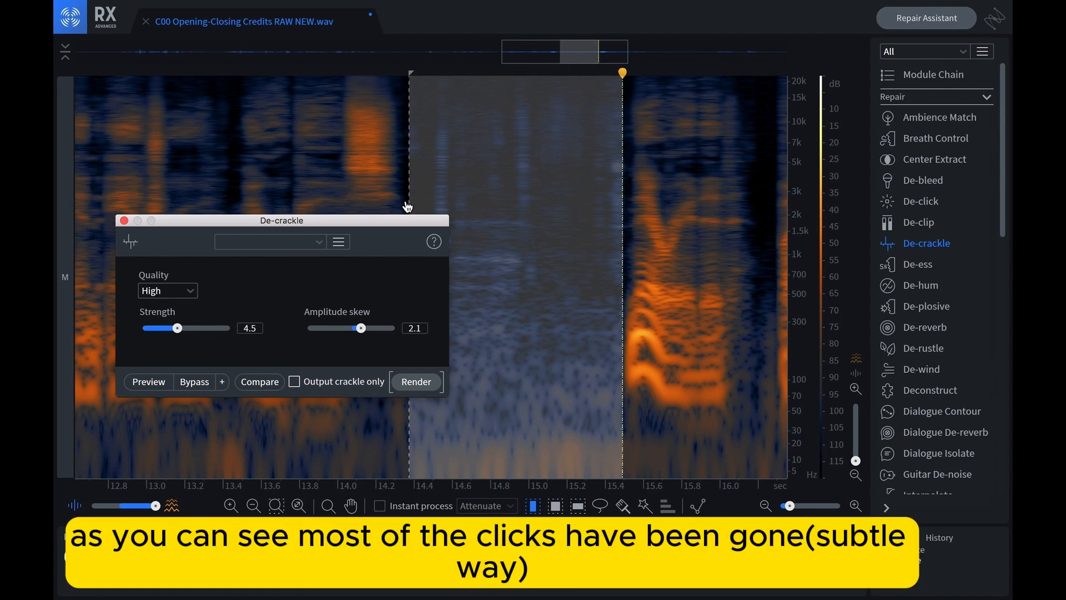
Undo the previous De-crackle render, raise the strength to 10.0 and render it again on the selected pause
drag(361, 328, 360, 332)
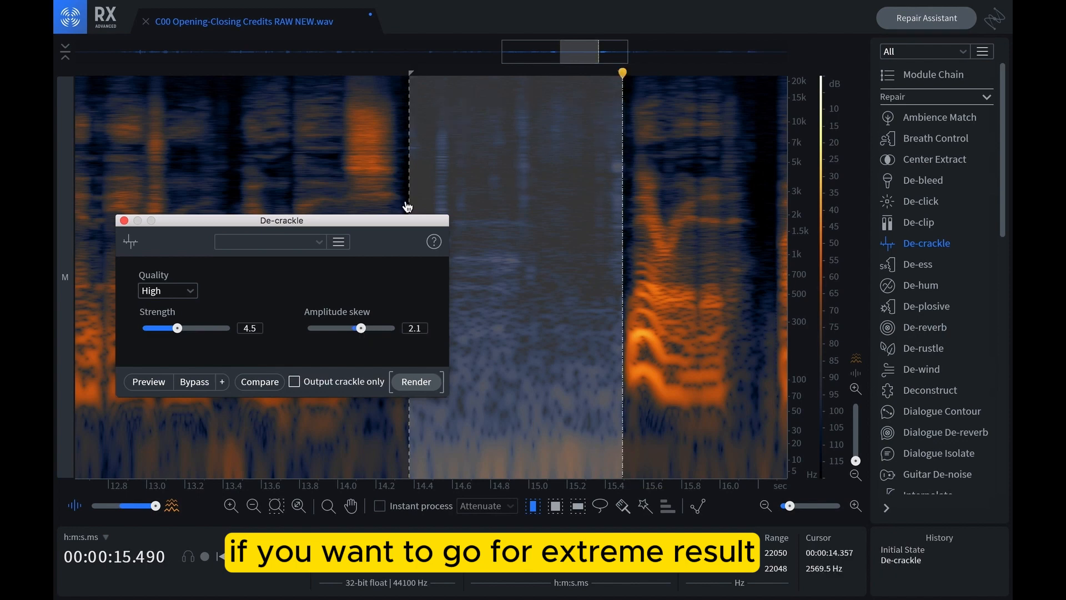
key(super+z)
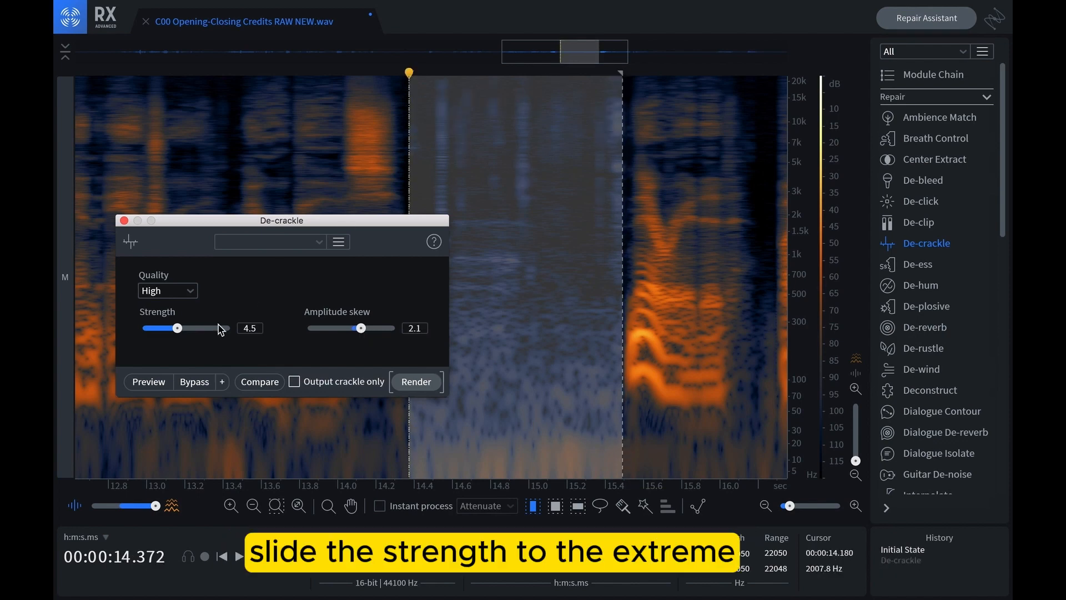
drag(185, 333, 259, 333)
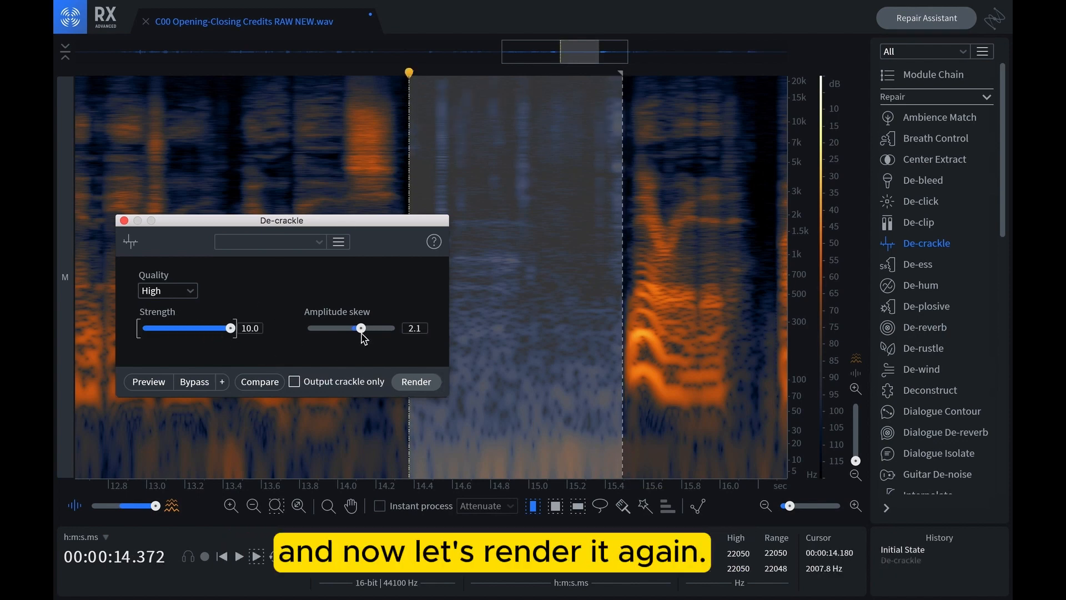
click(417, 381)
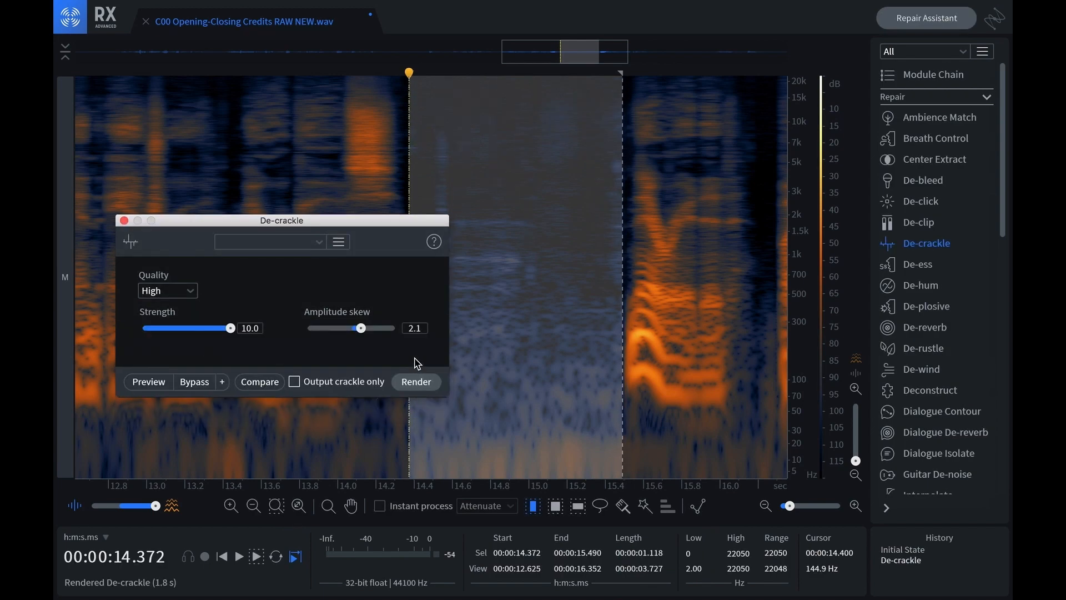
Compare the pause with and without the strength 10.0 De-crackle render by undoing, redoing and playing each version
key(space)
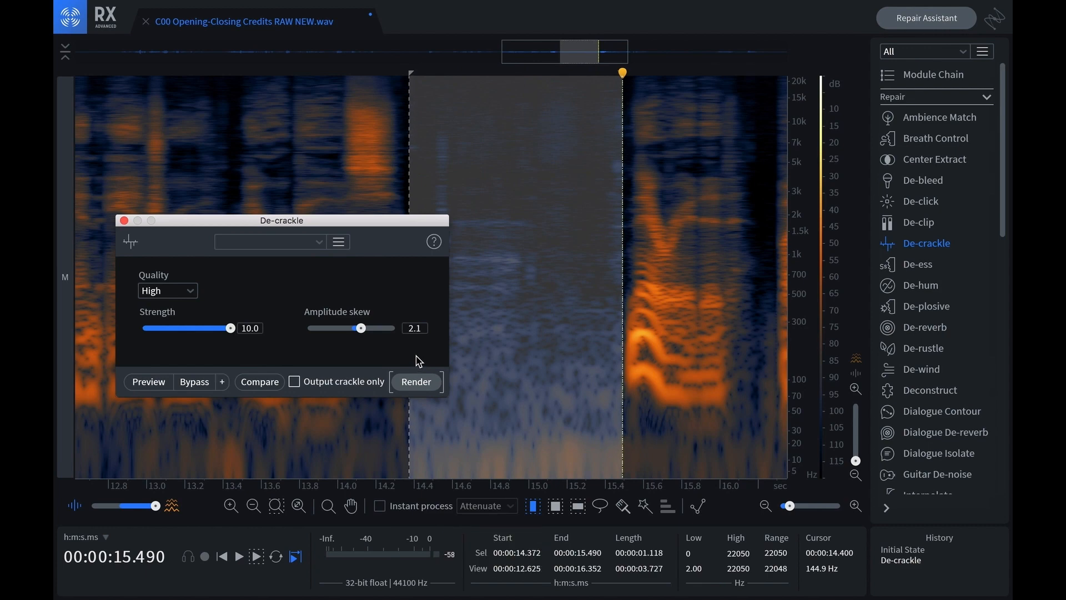
key(super+z)
key(space)
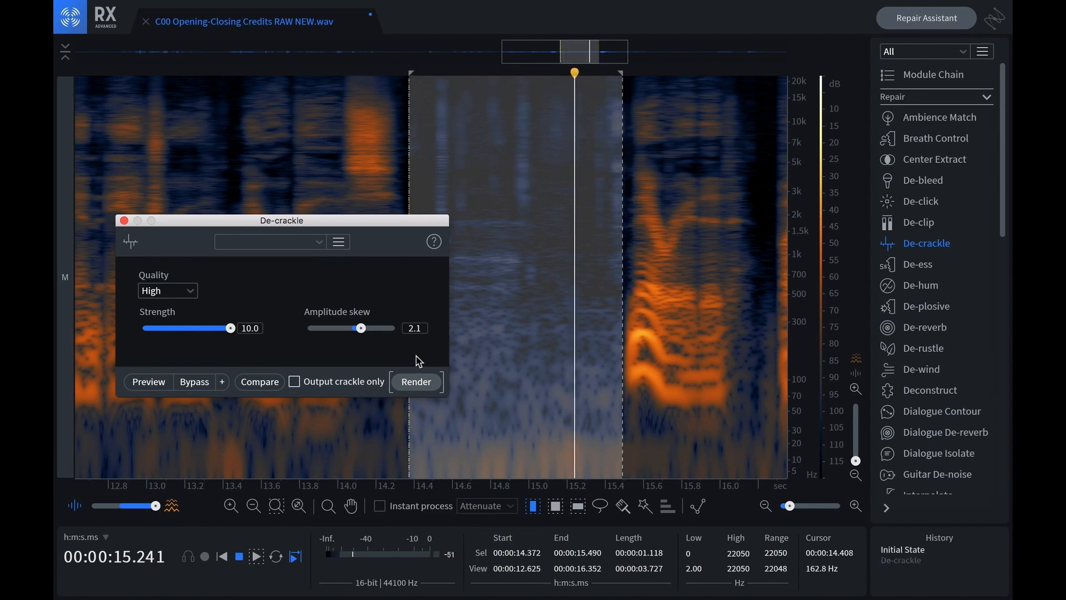
key(super+shift+z)
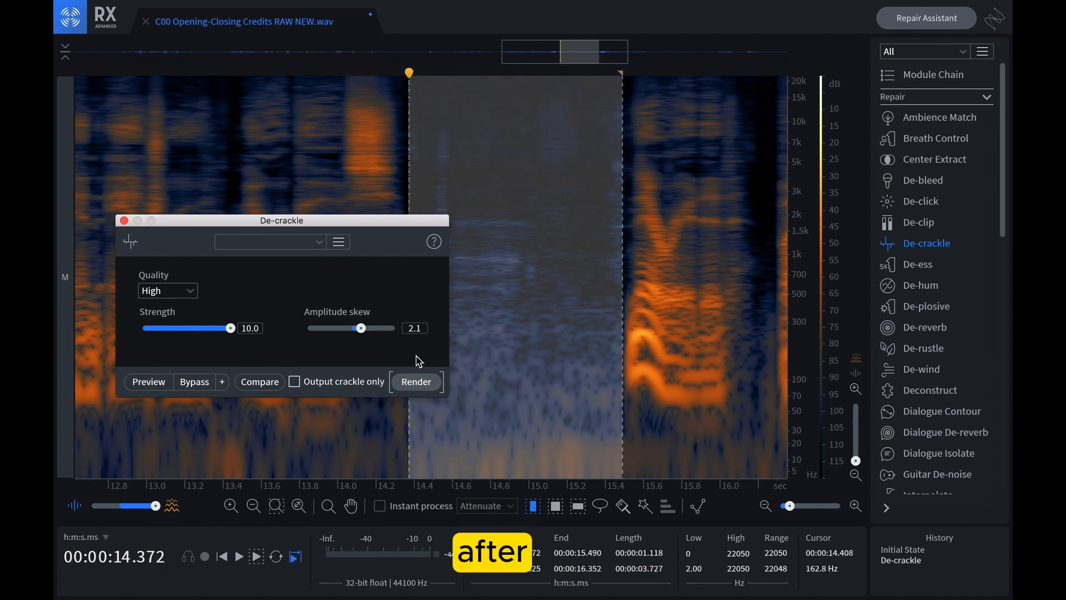
key(space)
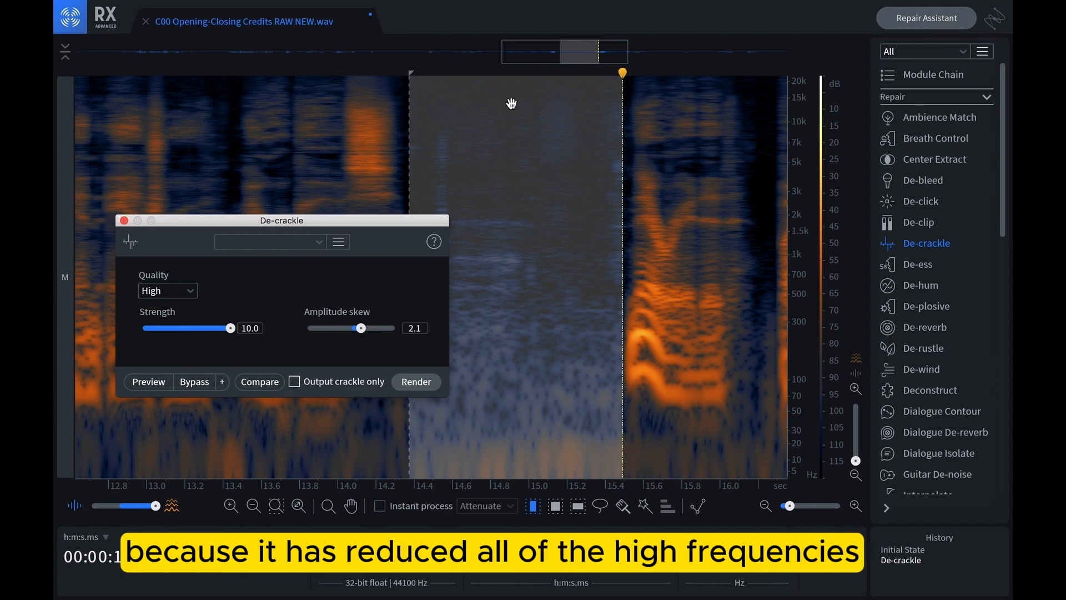
Select the later part of the pause, about 15.0 to 15.5 s, examine its high frequencies up close, and close De-crackle
click(583, 136)
drag(529, 144, 611, 159)
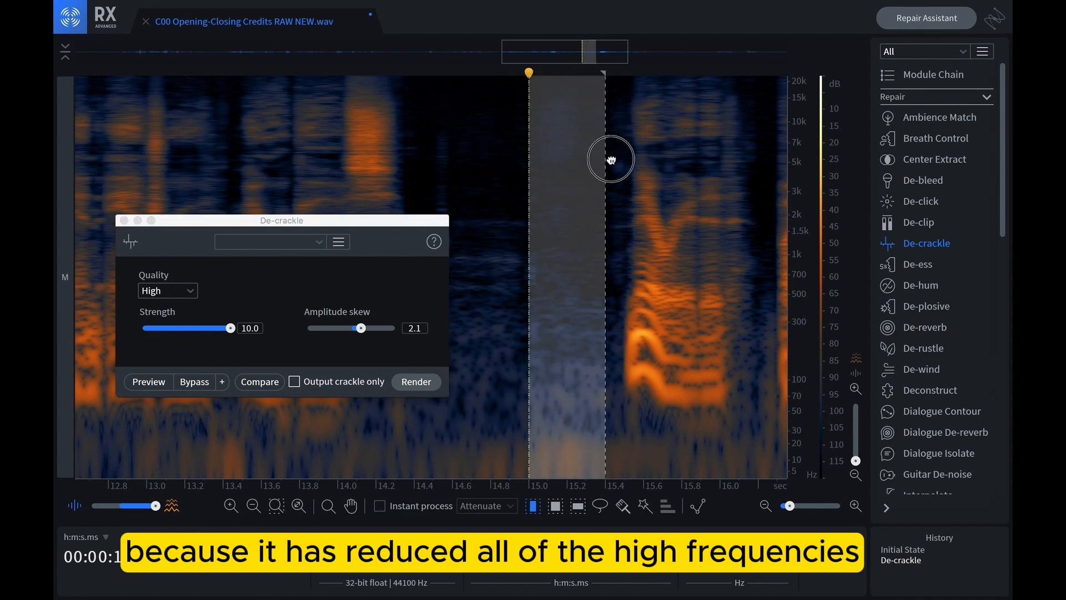
scroll(578, 161, up, 4)
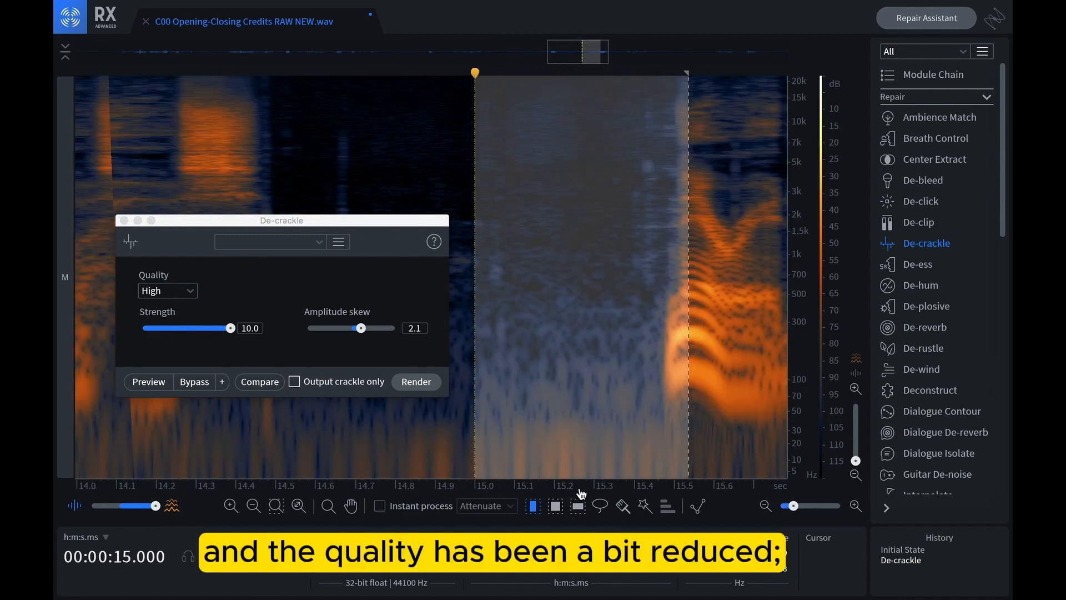
scroll(576, 489, down, 4)
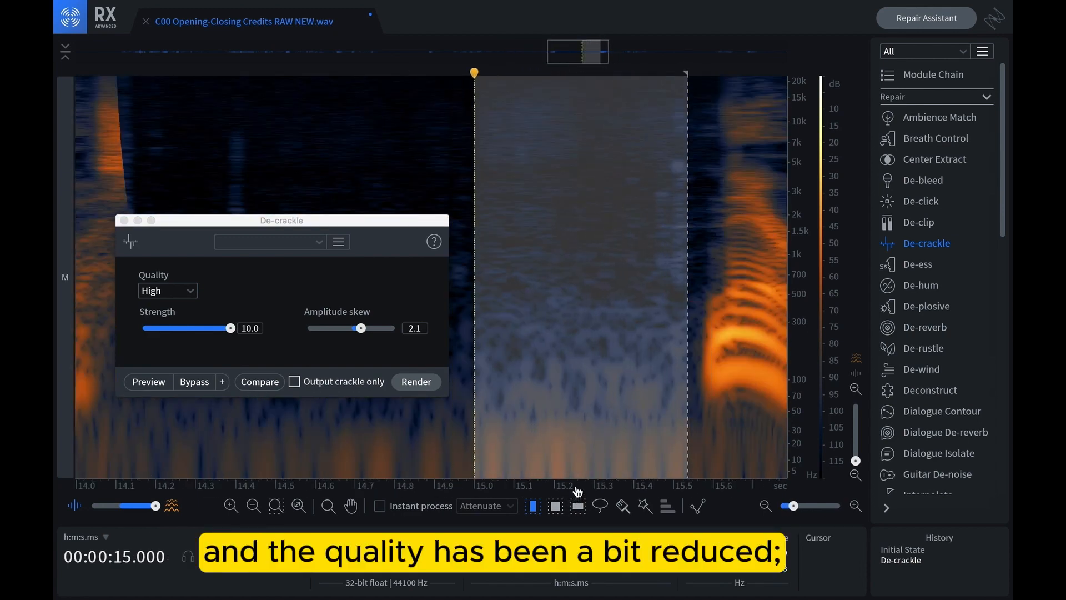
click(235, 328)
click(232, 328)
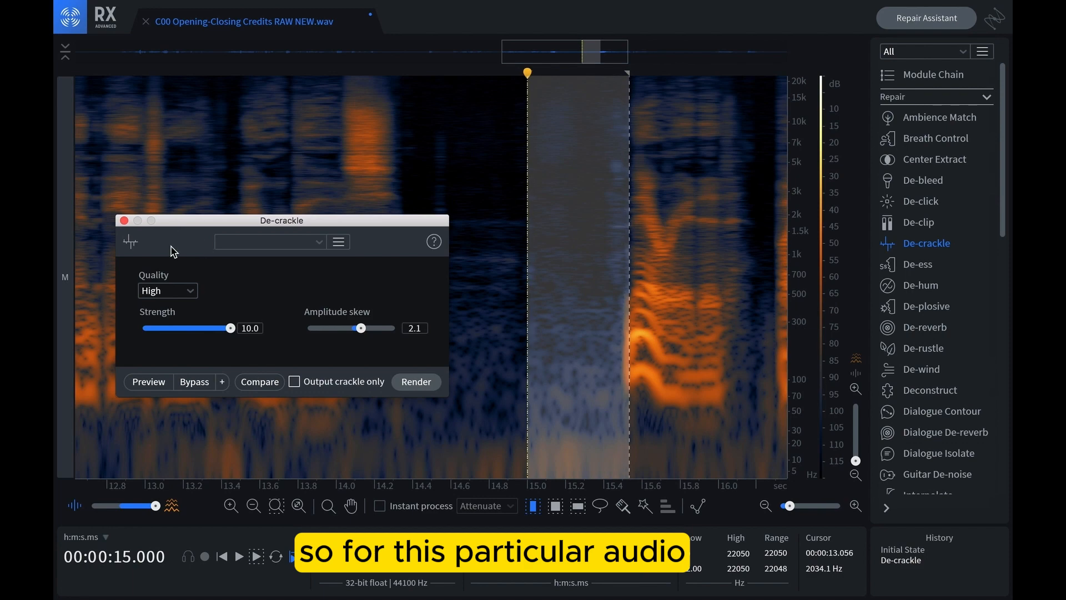
click(124, 220)
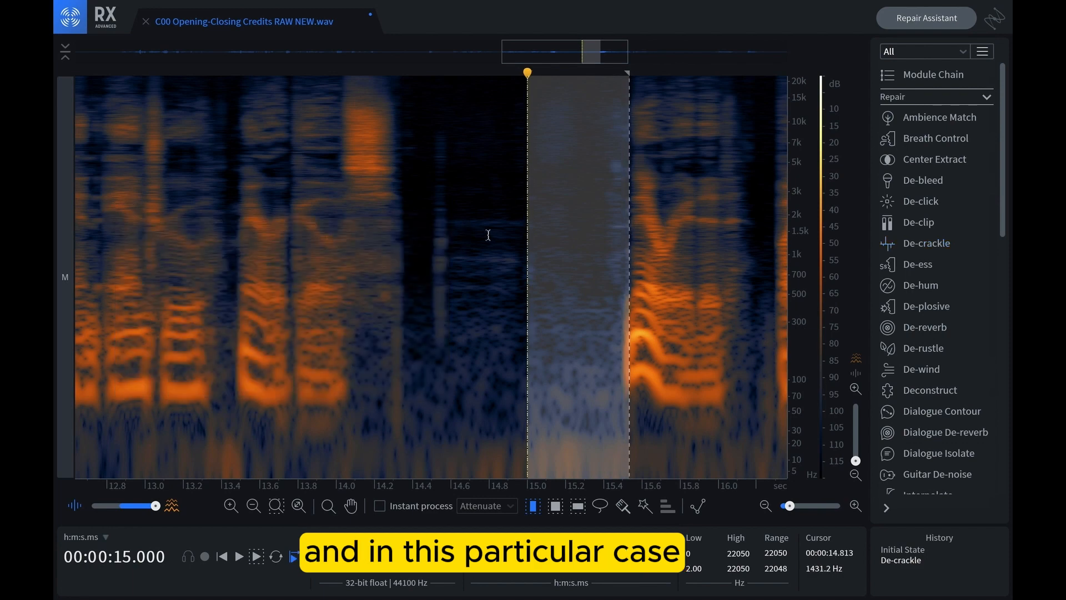
Select the whole pause between the phrases, from about 14.4 to 15.5 s, with the surrounding speech in view
drag(412, 261, 625, 277)
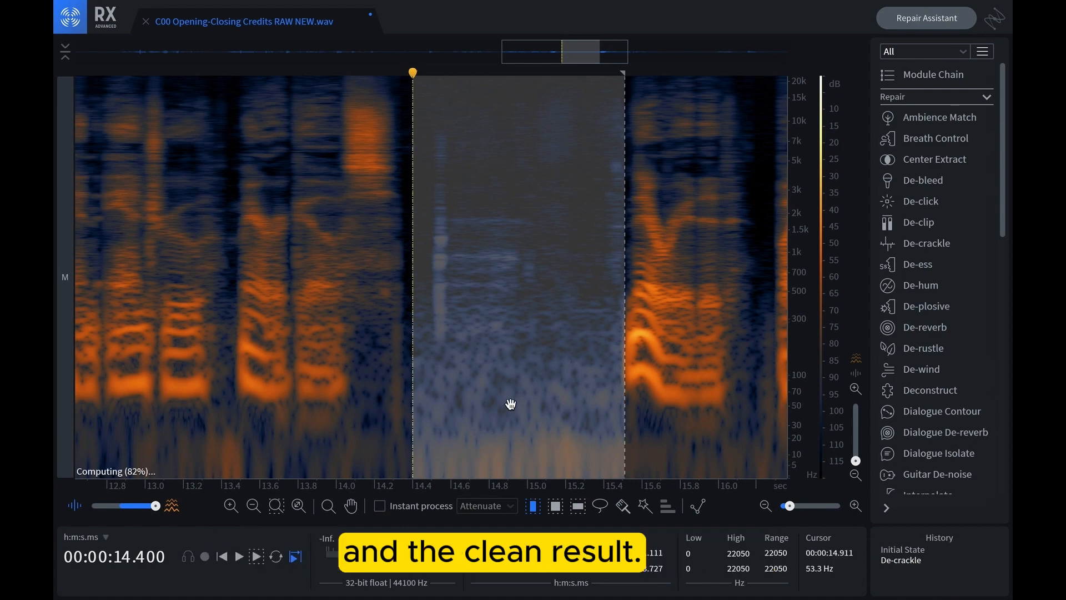
scroll(510, 403, down, 1)
scroll(510, 403, down, 1)
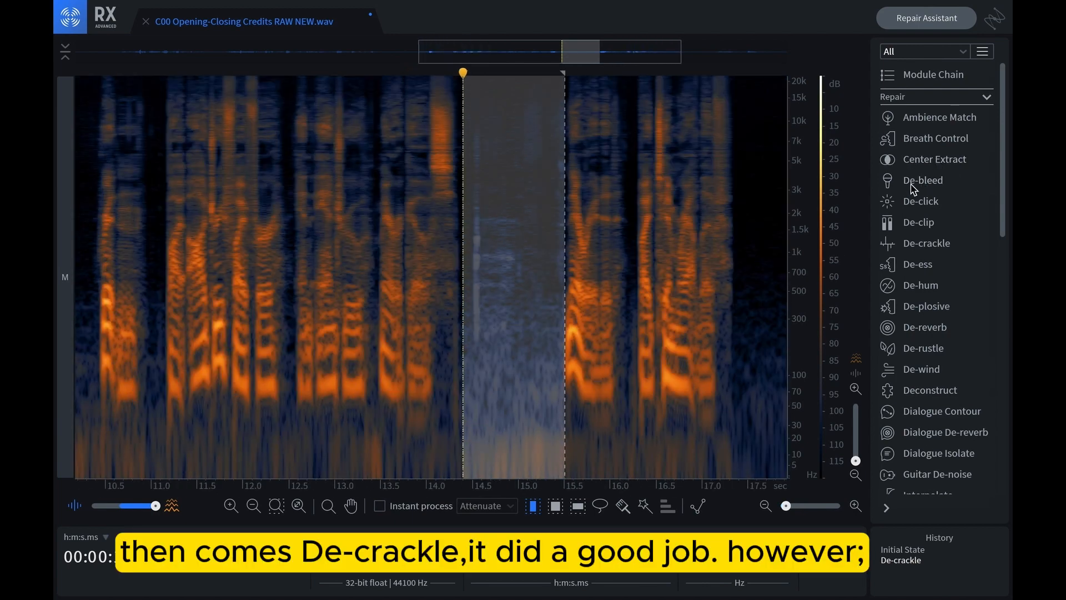
Open De-click, De-crackle and Mouth De-click and arrange their windows so all three sets of settings can be compared
click(922, 202)
click(923, 243)
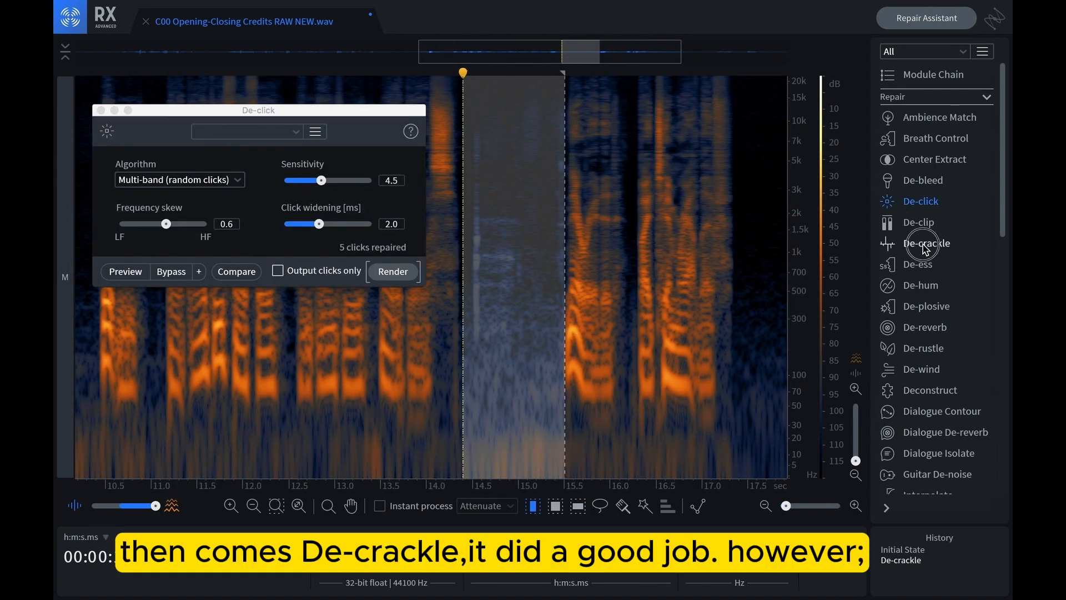
drag(424, 232, 741, 64)
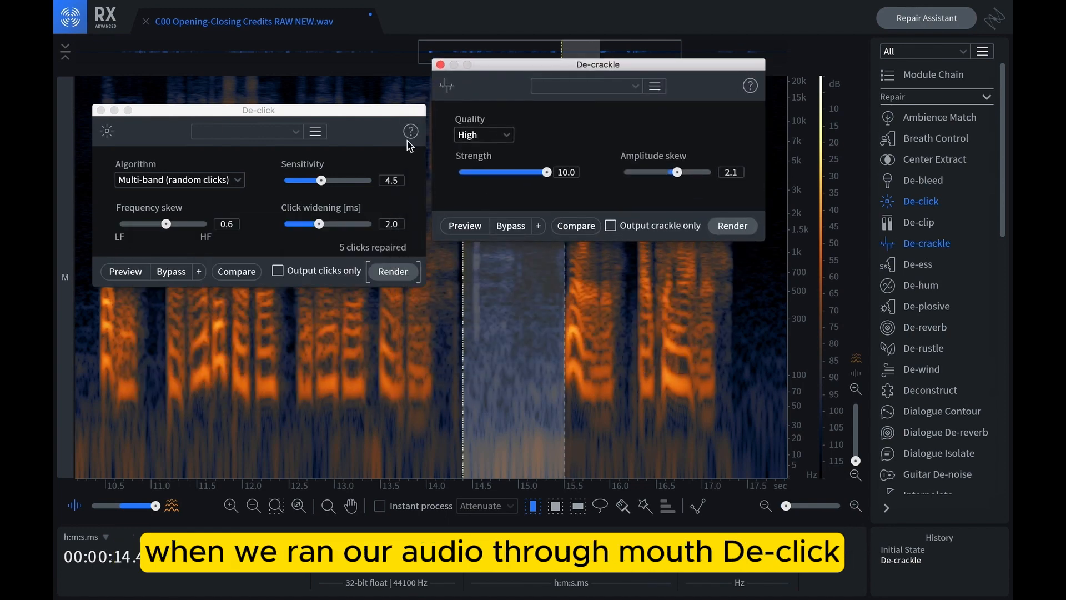
scroll(944, 438, down, 3)
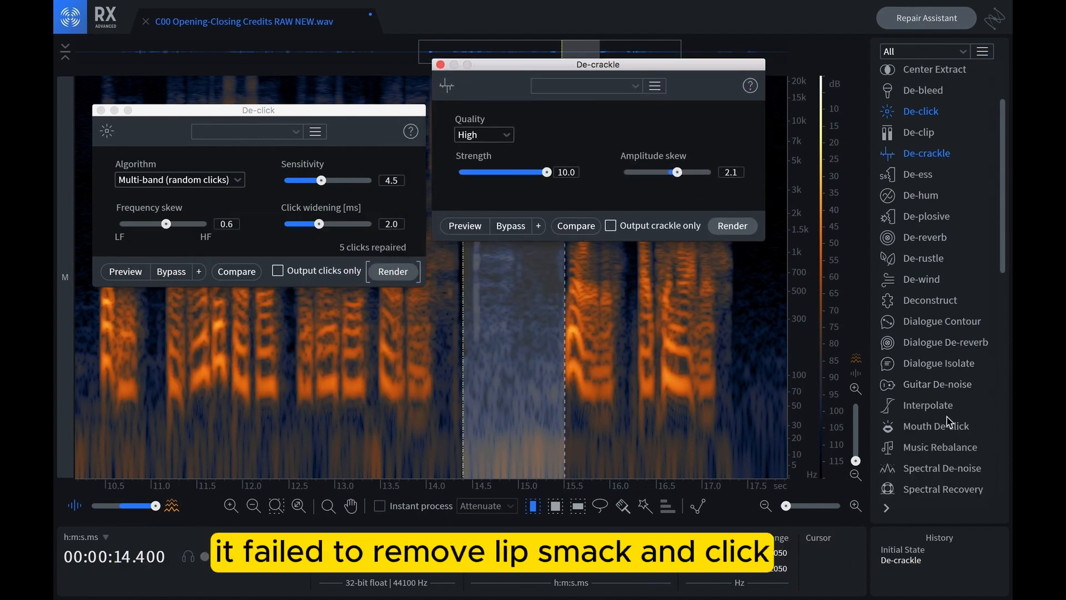
click(936, 426)
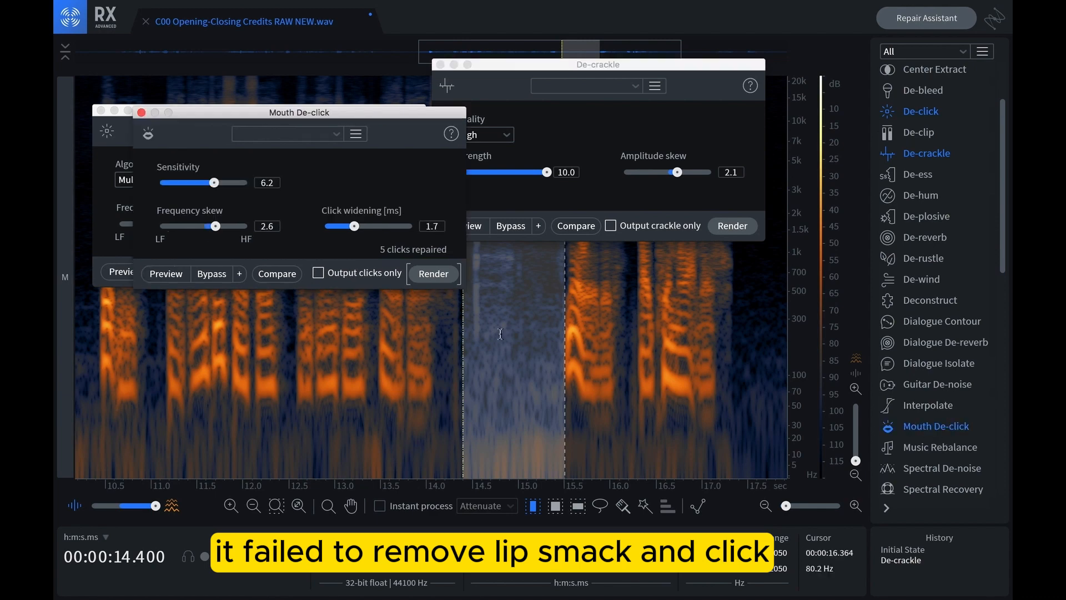
drag(399, 113, 488, 314)
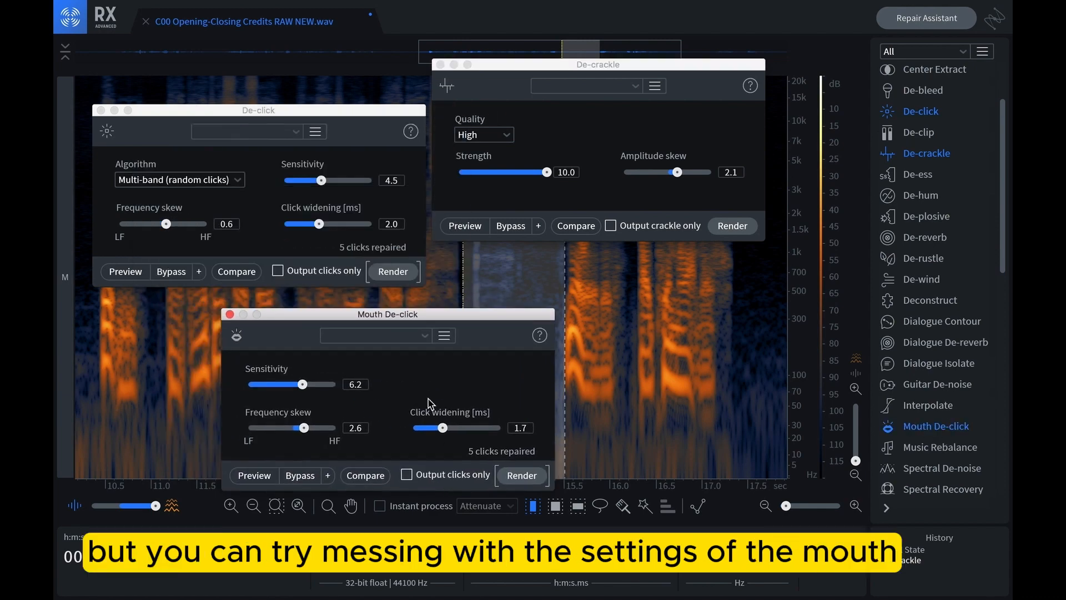
Set Mouth De-click's sensitivity to 6.1 and frequency skew to 3.8, and close it without rendering
drag(302, 384, 301, 386)
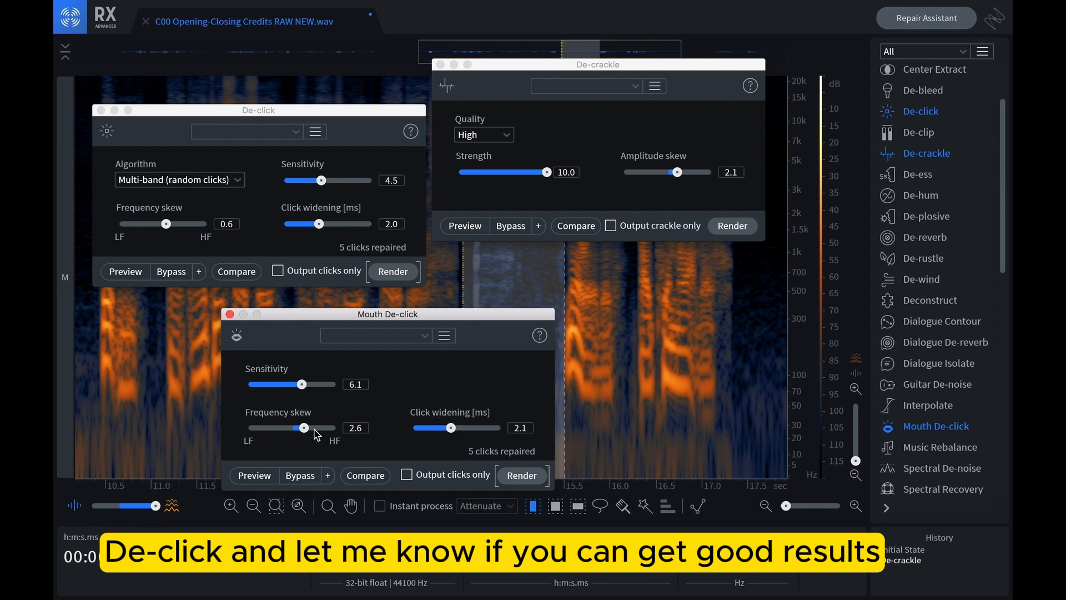
drag(304, 428, 309, 427)
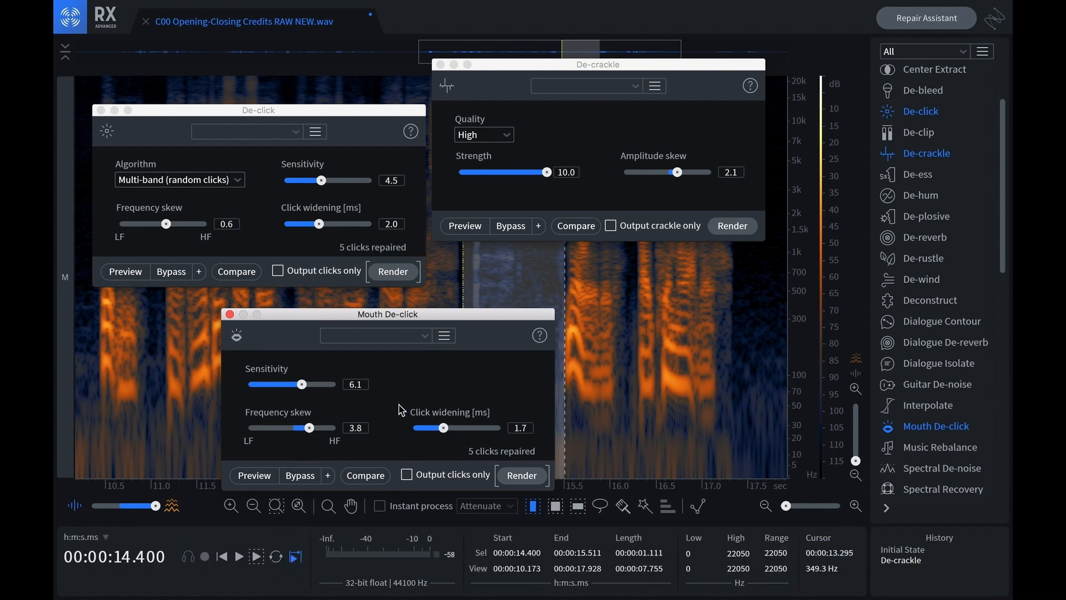
click(229, 315)
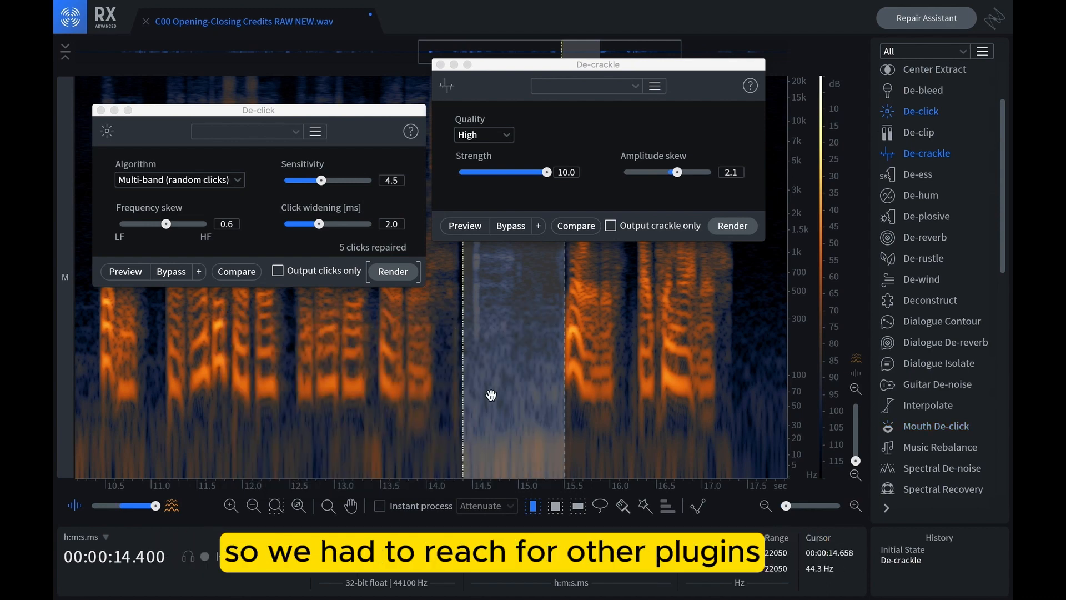
Close the De-crackle and De-click windows
click(306, 112)
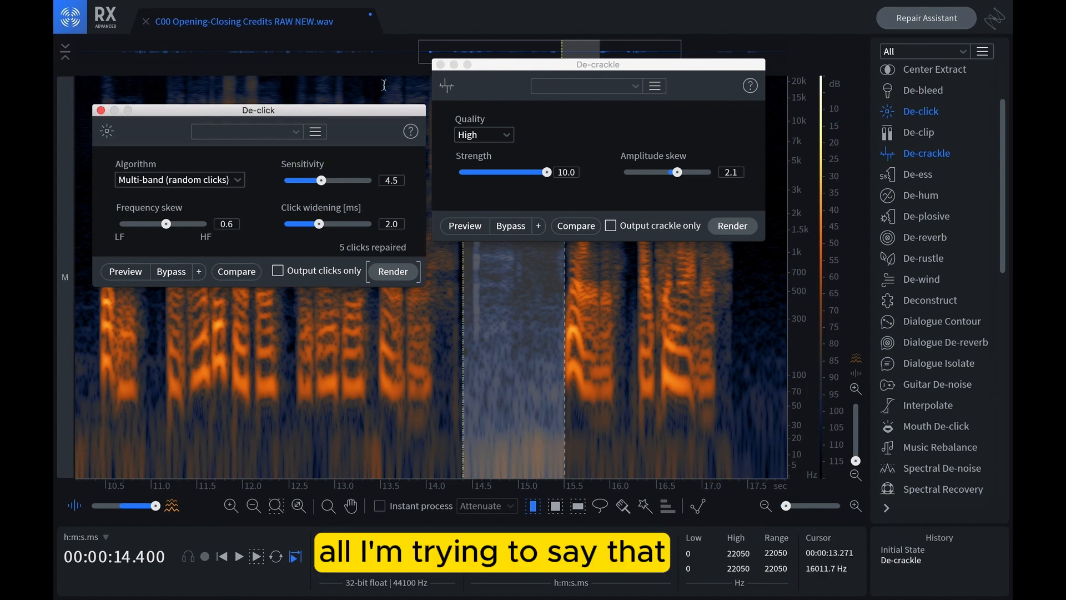
click(504, 66)
click(440, 64)
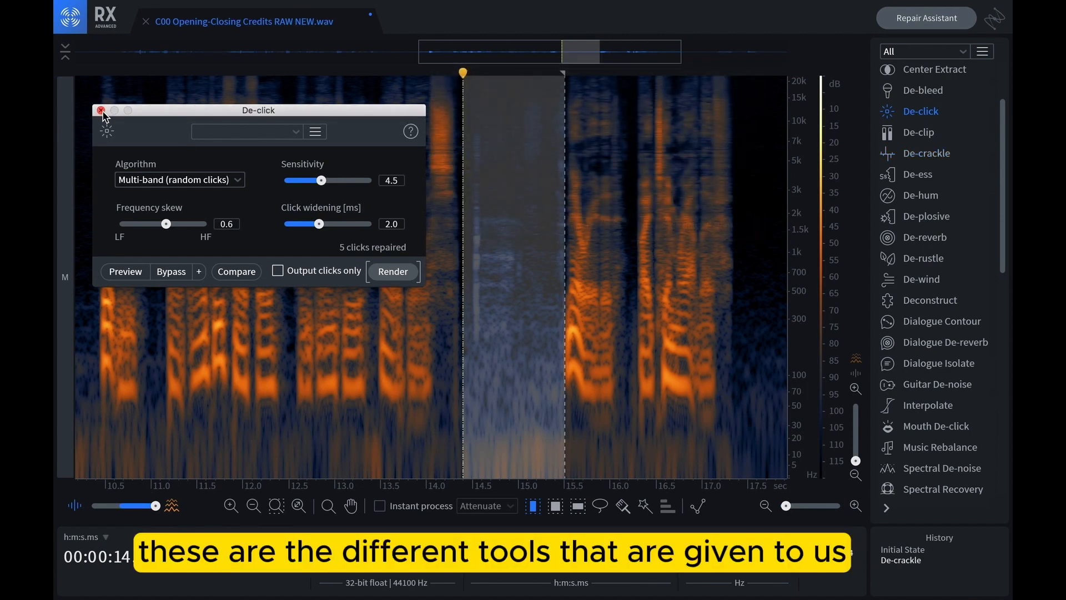
click(101, 111)
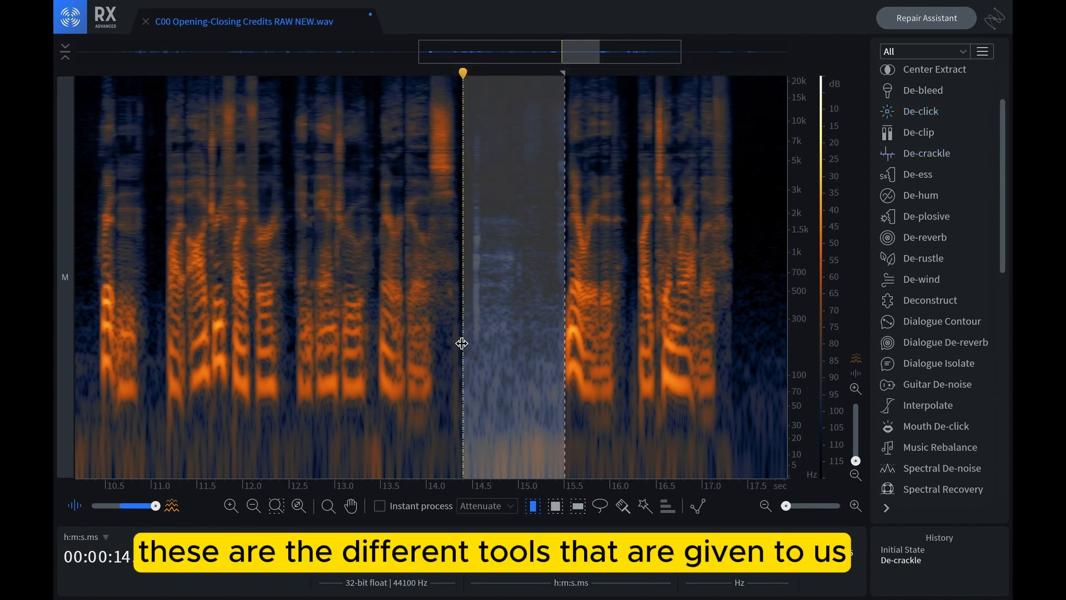
Extend the selection's start slightly earlier, and clear the selection by placing the playhead at about 14.09 s
drag(461, 343, 459, 342)
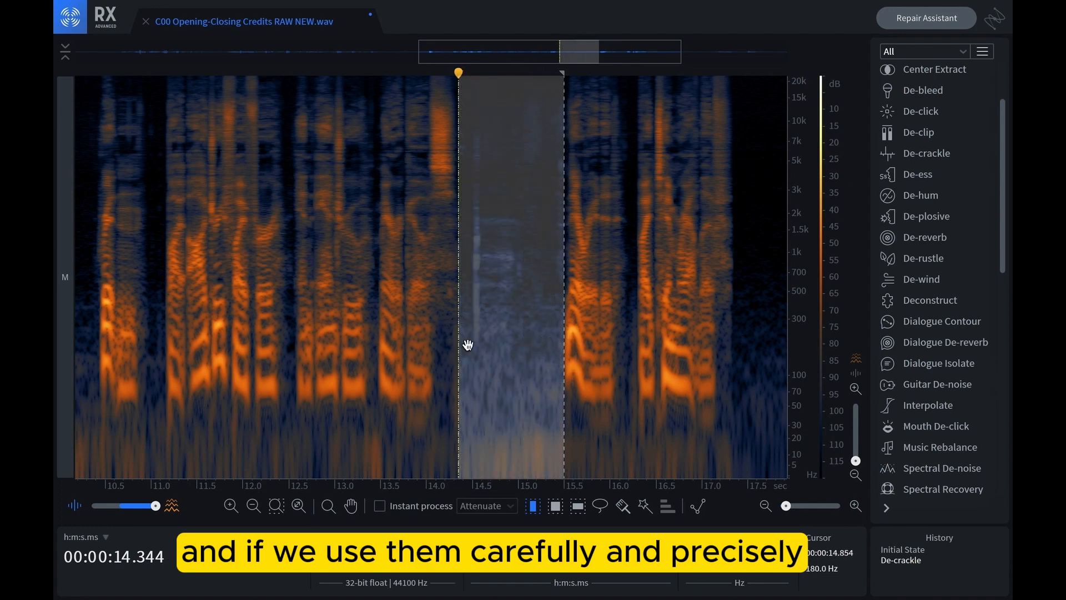
click(434, 339)
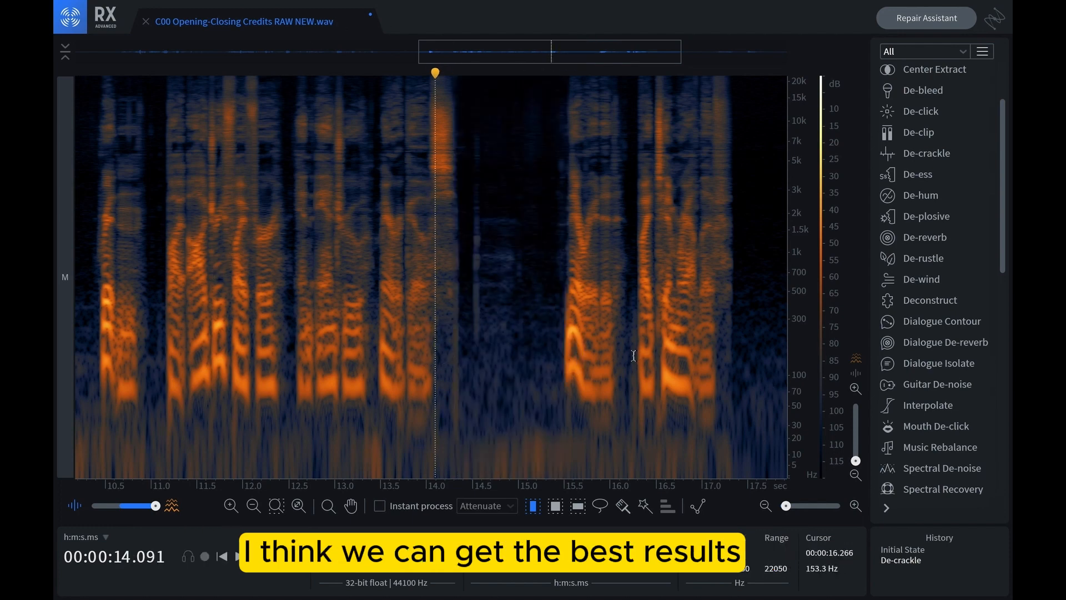